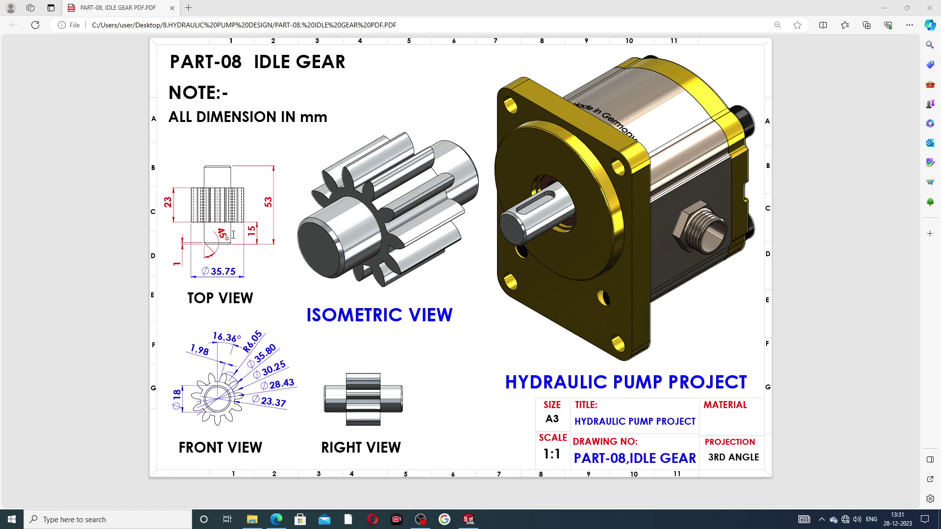
Step: Switch to SOLIDWORKS and examine the finished idle gear's teeth, shaft ends and chamfers from several sides
click(474, 521)
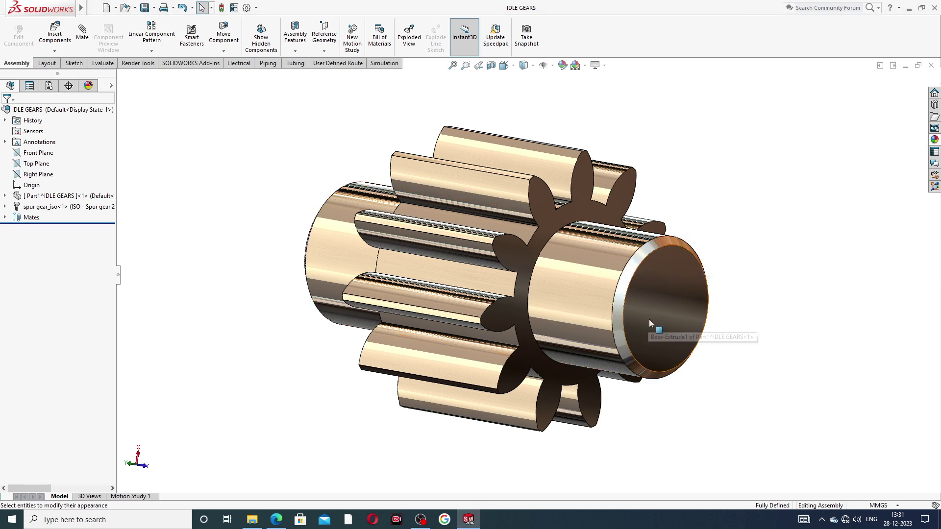
middle_drag(711, 319, 564, 246)
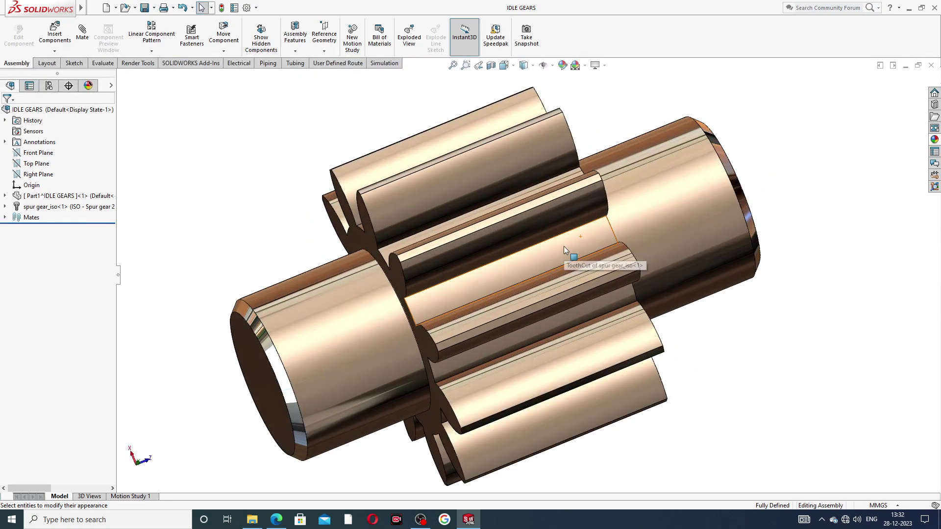
middle_drag(614, 262, 557, 261)
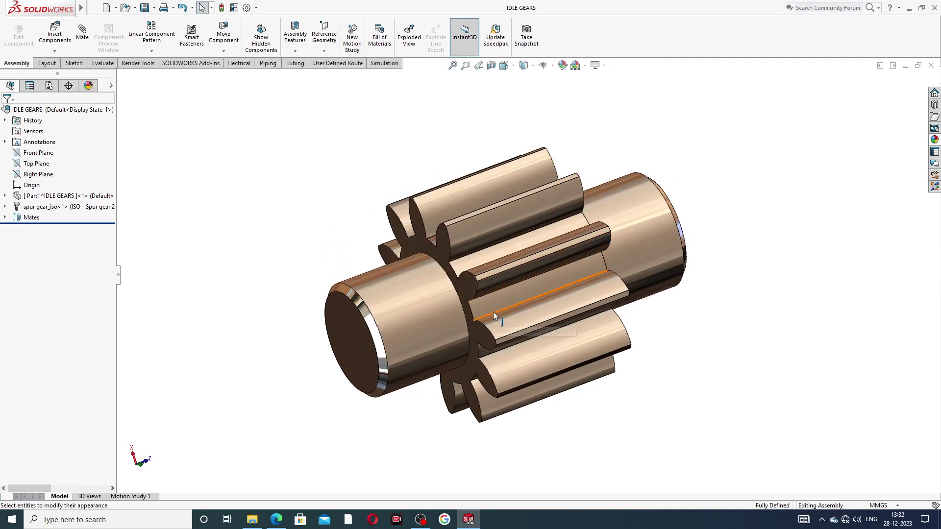
scroll(493, 311, up, 2)
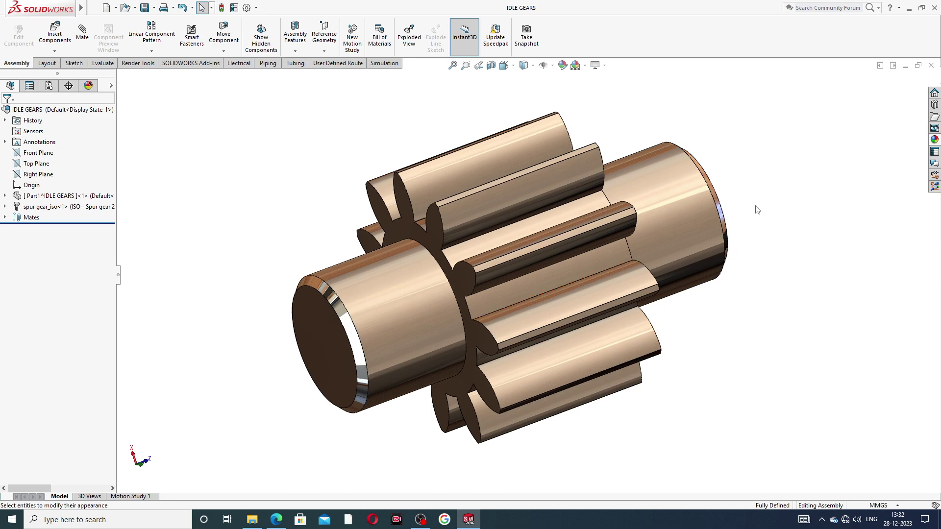
middle_drag(525, 196, 551, 249)
click(554, 243)
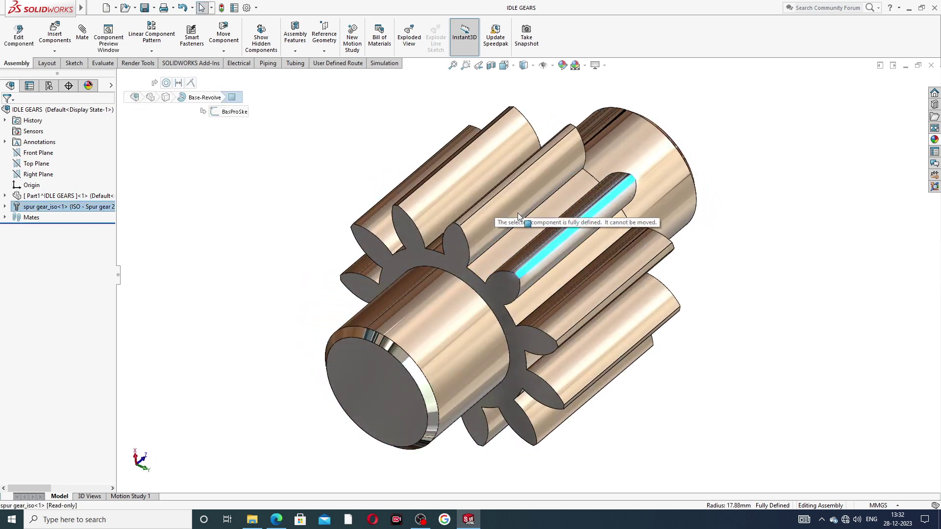
click(715, 127)
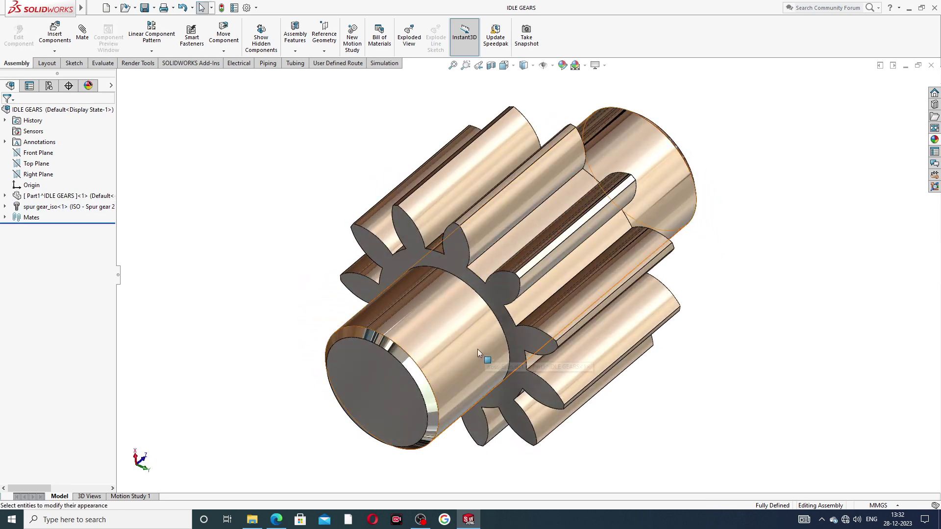
mouse_move(690, 194)
middle_down()
mouse_move(606, 260)
mouse_move(698, 193)
mouse_move(700, 181)
middle_up()
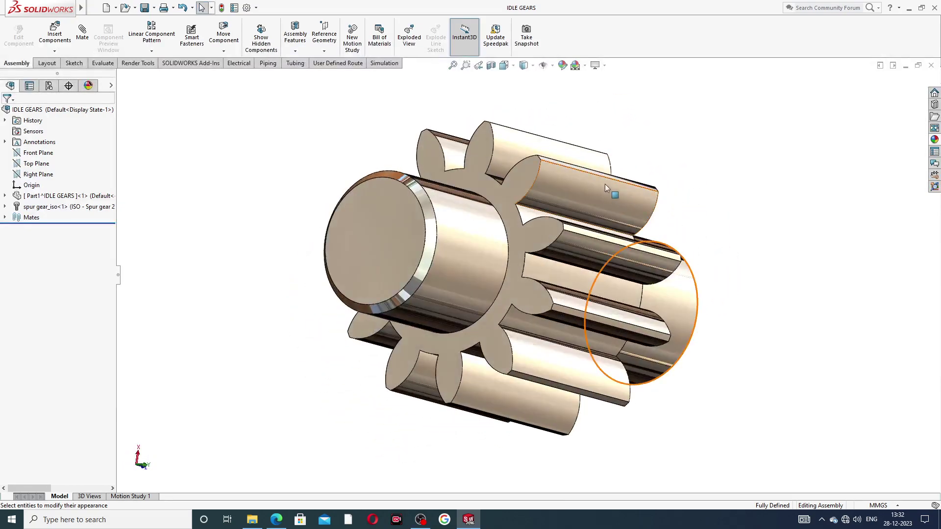
middle_drag(479, 243, 654, 161)
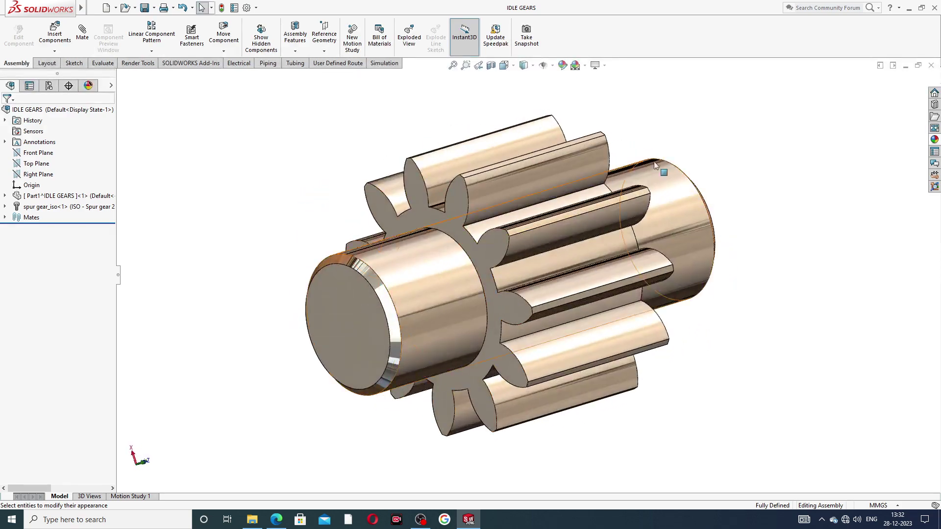
scroll(707, 187, up, 3)
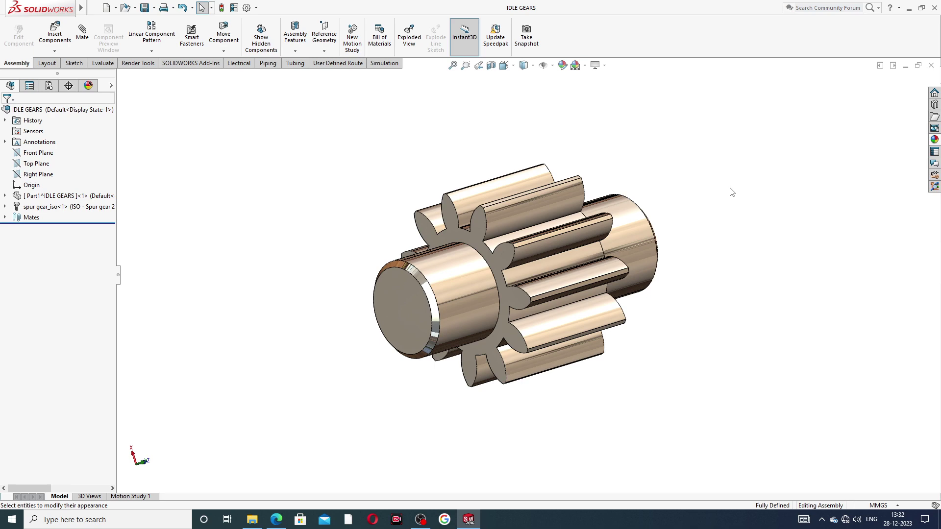
middle_drag(497, 305, 465, 293)
scroll(478, 295, down, 2)
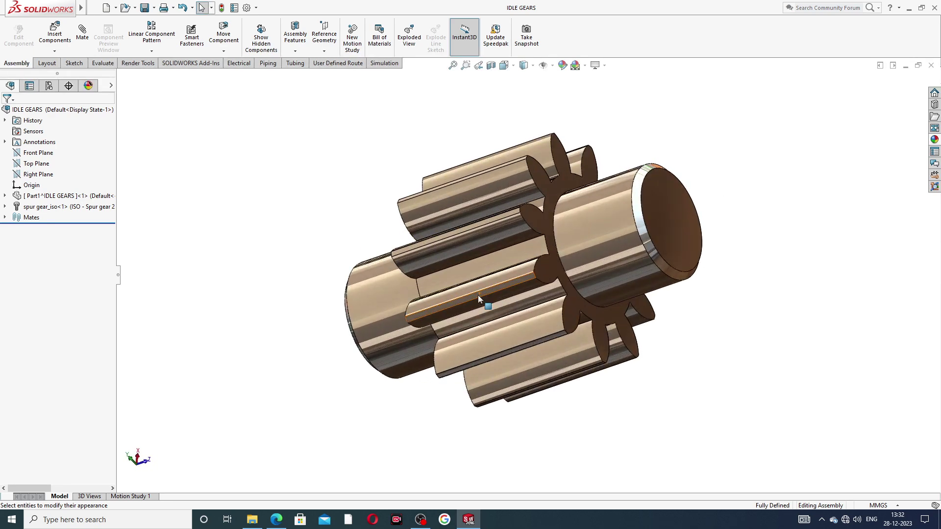
key(z)
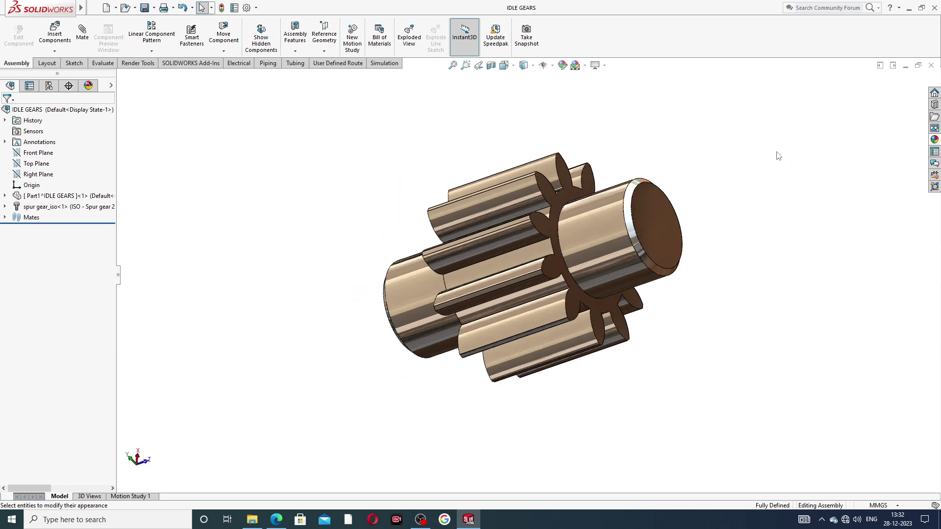
Step: Close the finished gear model and create a new assembly document without inserting any existing component
click(931, 65)
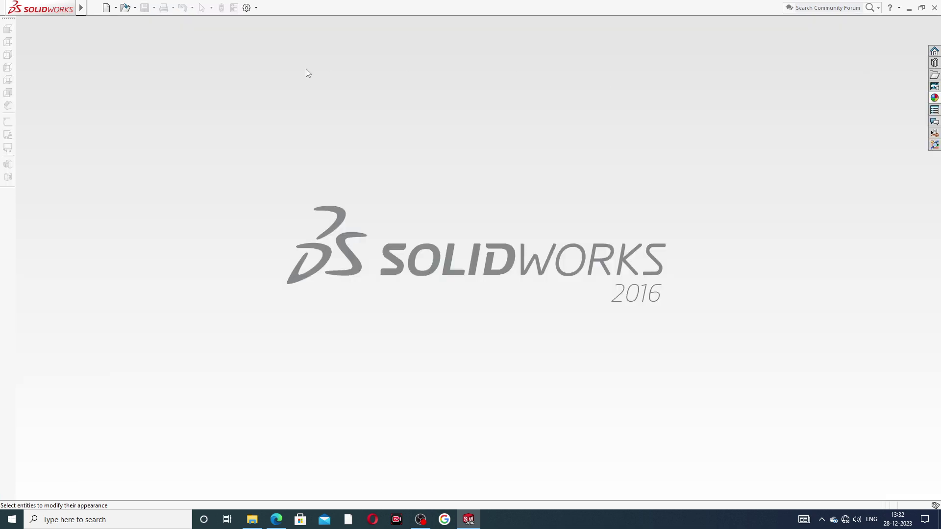
click(93, 7)
click(208, 62)
click(105, 9)
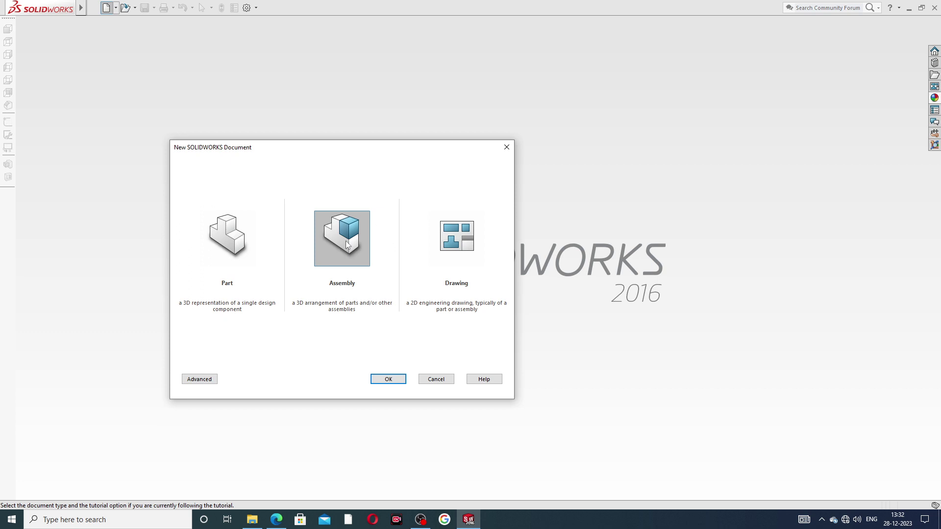
click(389, 380)
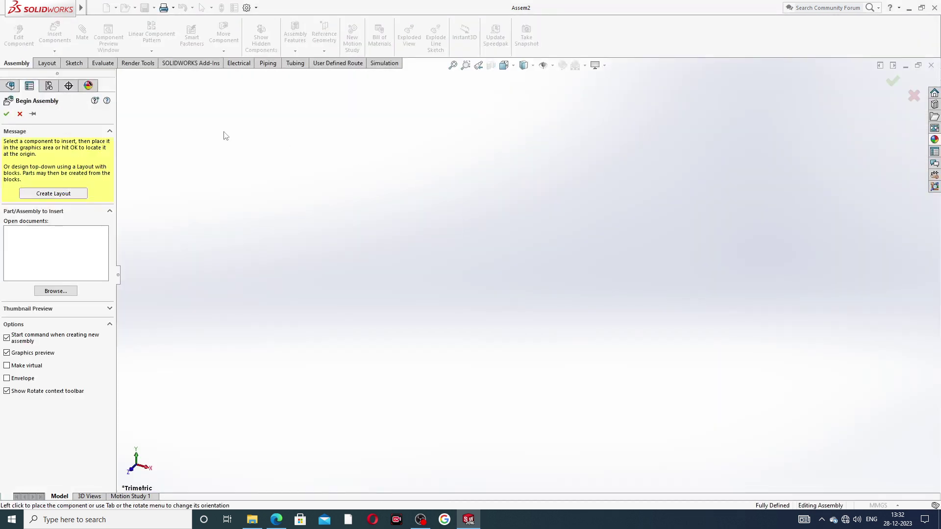
click(19, 115)
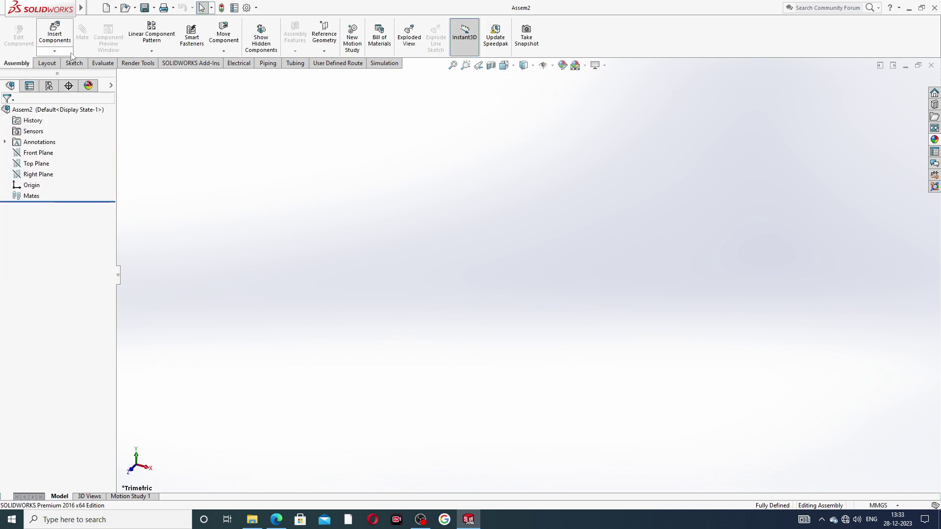
Step: Apply the Plain White scene and raise both the shaded and the wireframe image quality resolutions to the highest setting
click(586, 66)
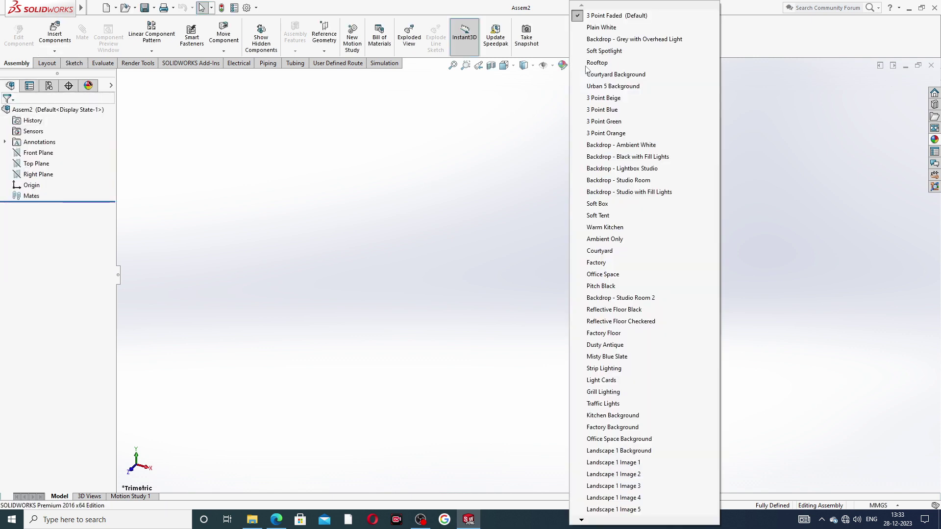
click(612, 28)
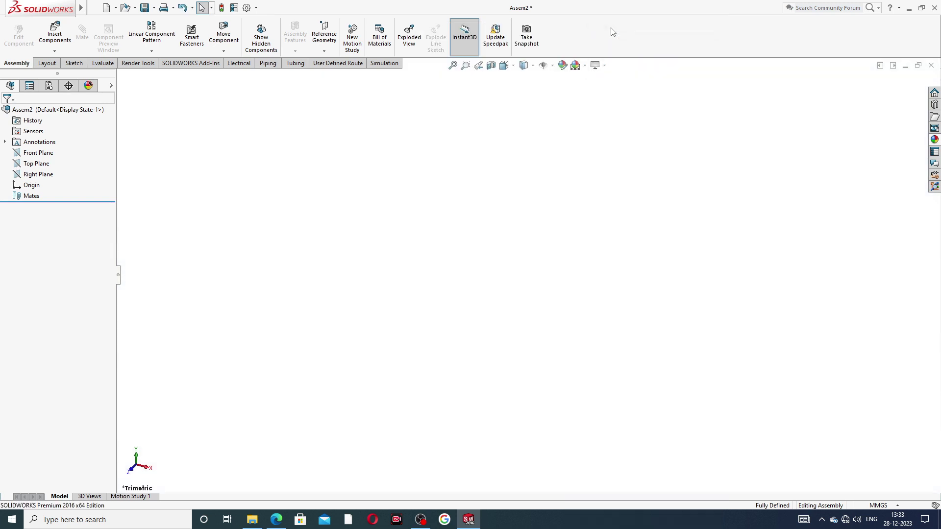
click(248, 9)
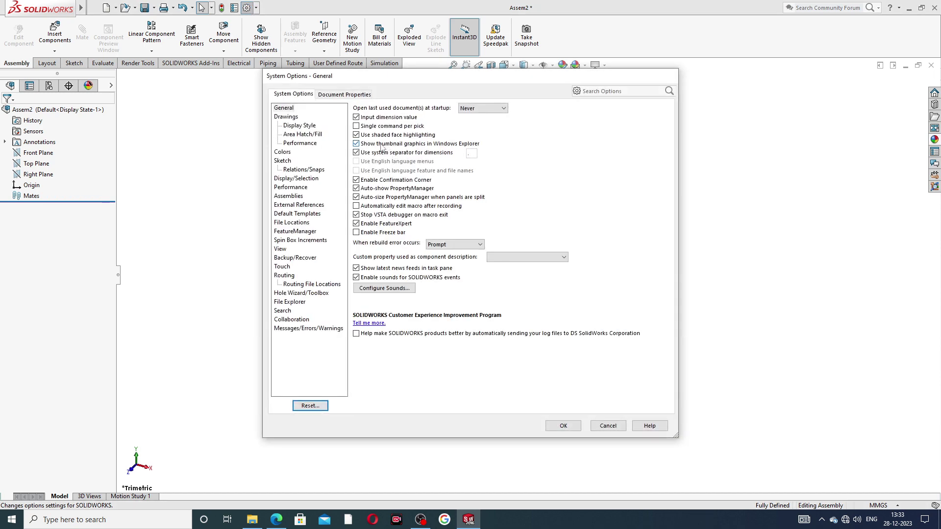
click(338, 94)
click(306, 200)
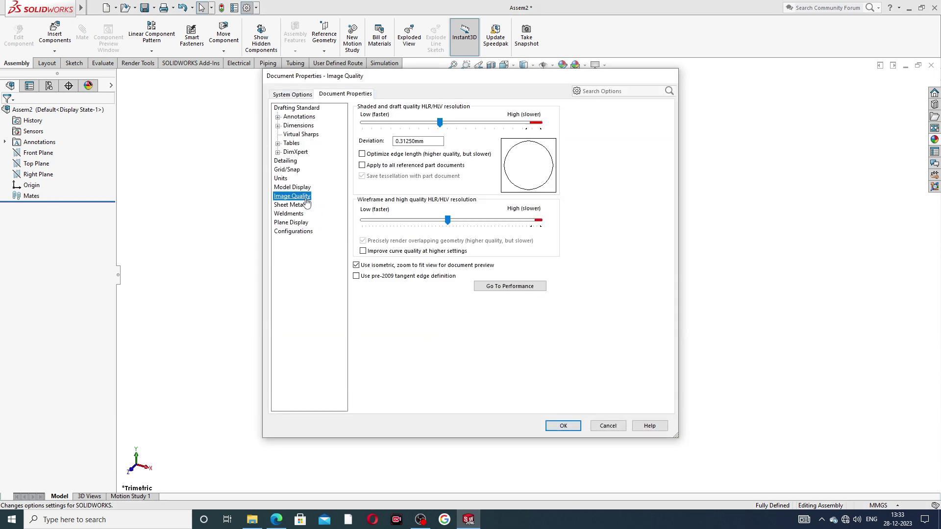
drag(444, 123, 540, 123)
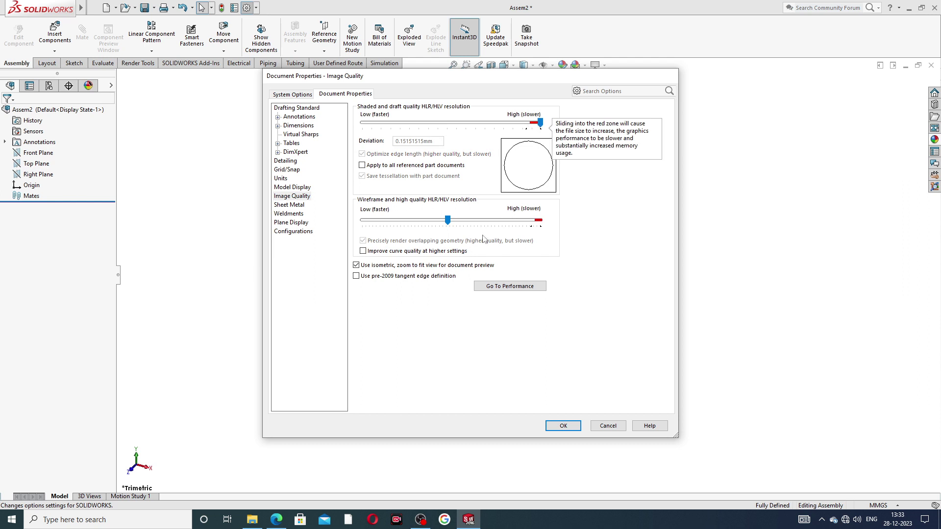
drag(448, 220, 540, 220)
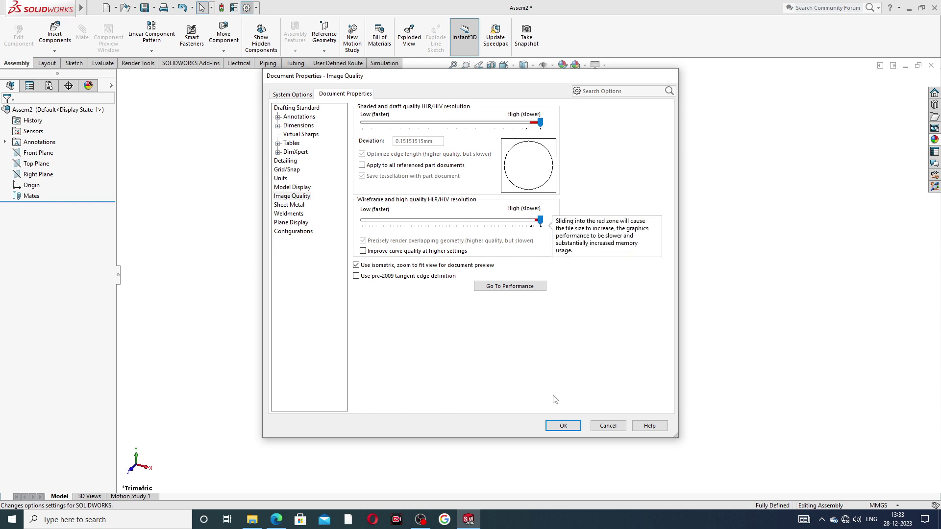
click(563, 425)
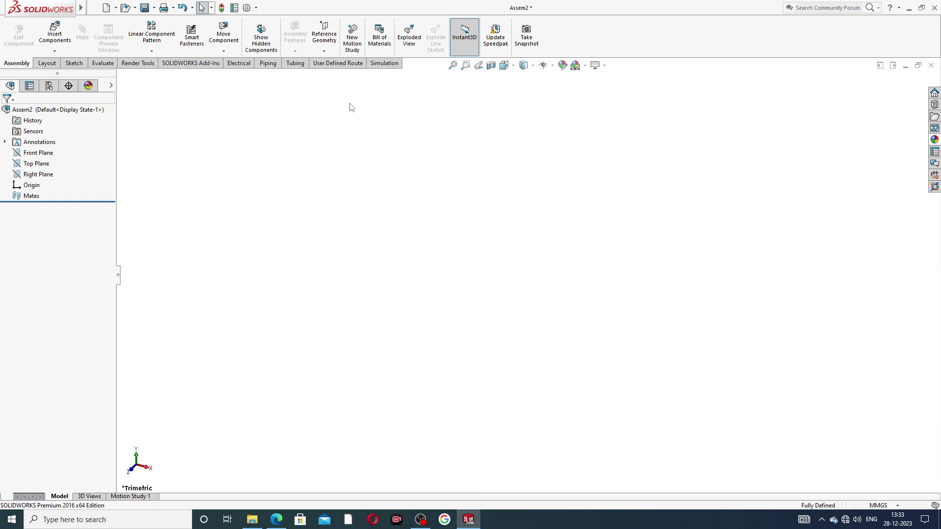
Step: Insert a new part into the assembly, positioned on the assembly's Front Plane
click(54, 51)
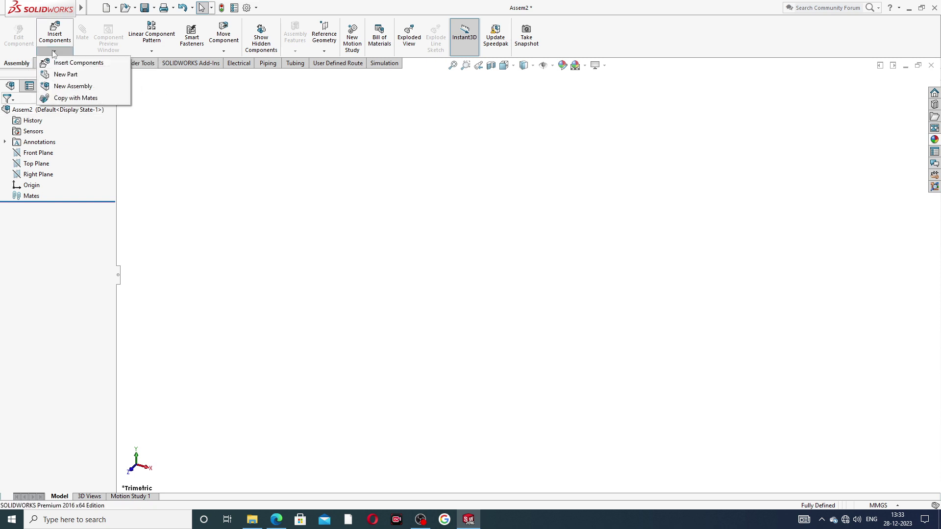
click(70, 77)
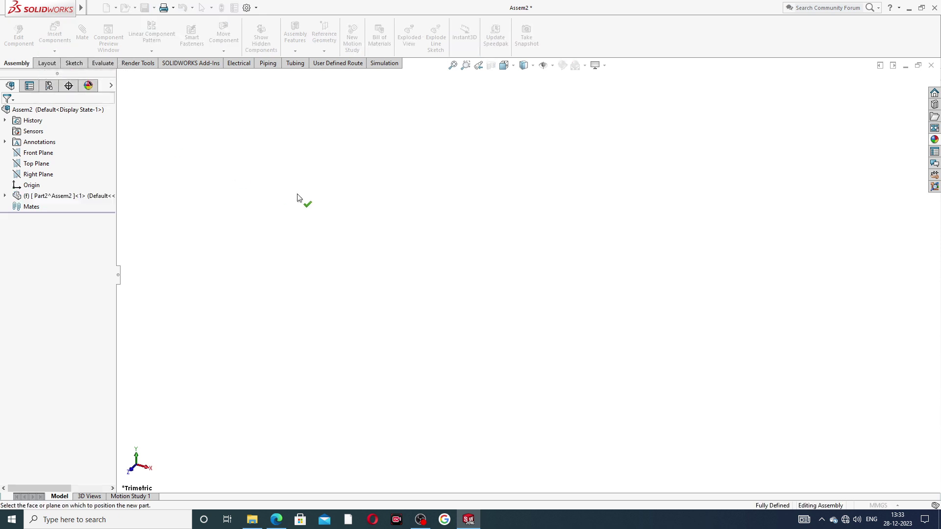
click(39, 153)
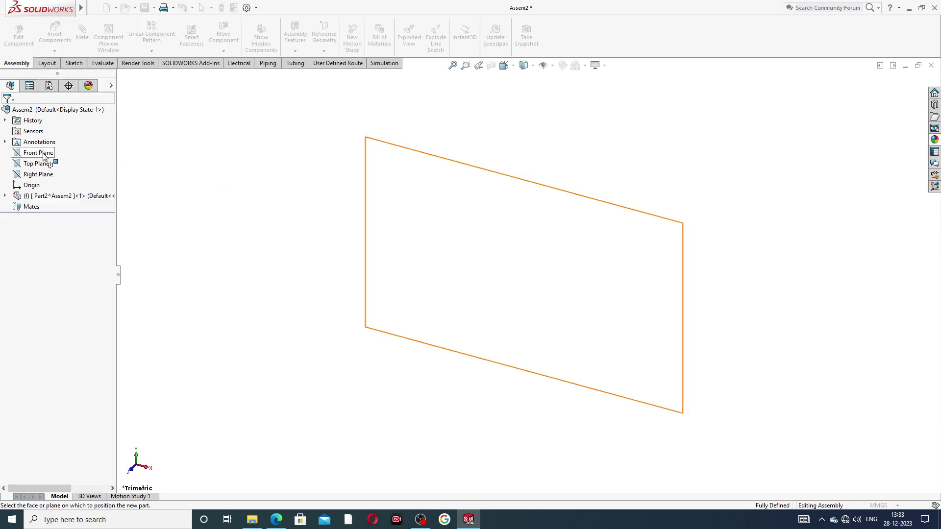
Step: Check the idle gear PDF drawing in the browser, return to SOLIDWORKS and sketch a circle of about 64 mm radius centred on the origin
click(276, 519)
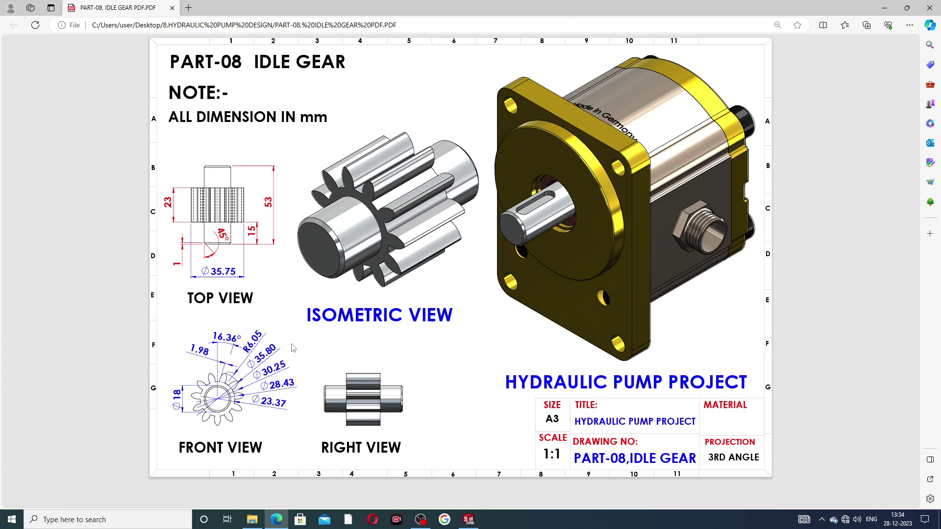
click(276, 519)
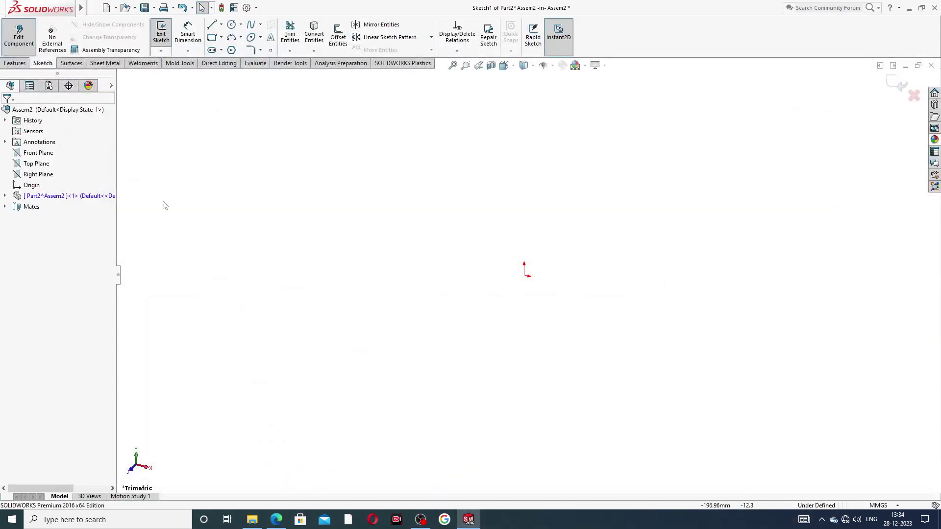
click(232, 25)
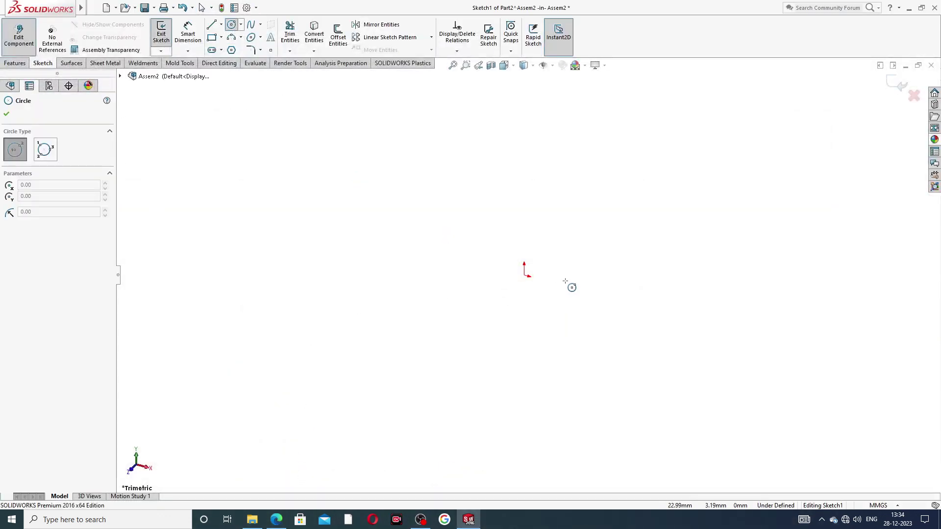
click(525, 275)
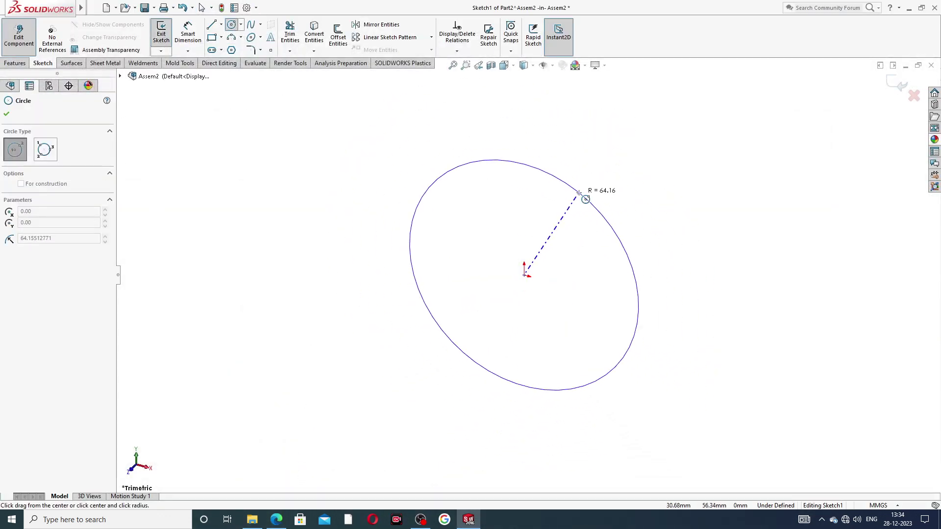
click(579, 192)
right_click(590, 142)
click(604, 147)
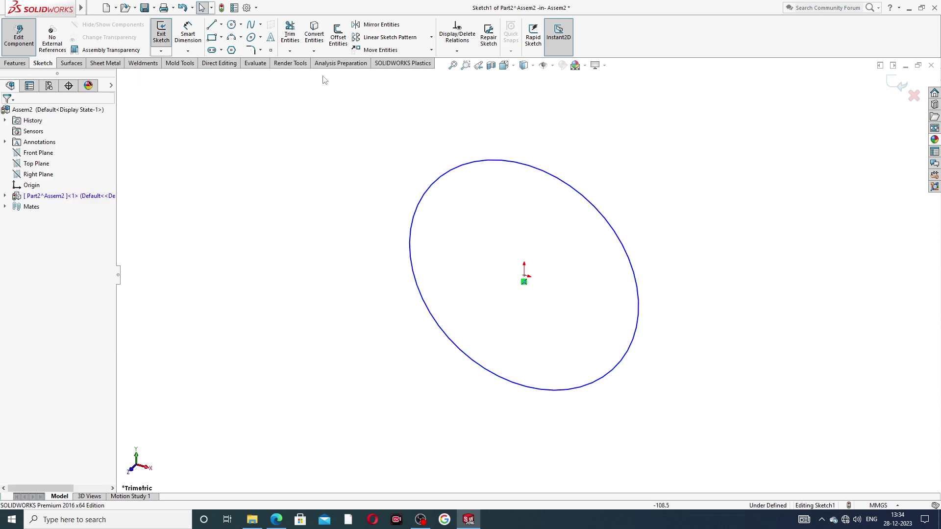
Step: Dimension the circle's diameter to 18 mm with Smart Dimension
click(188, 33)
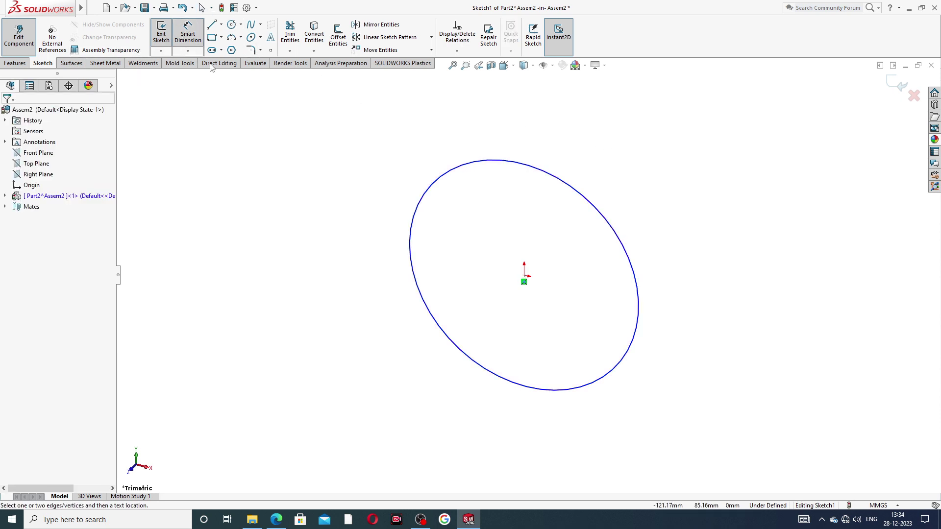
click(435, 180)
click(376, 196)
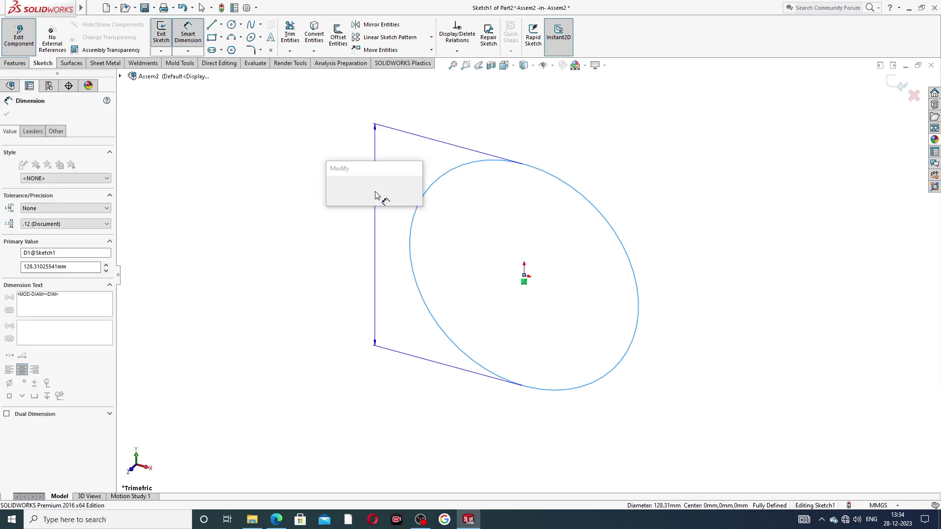
text(18)
key(Return)
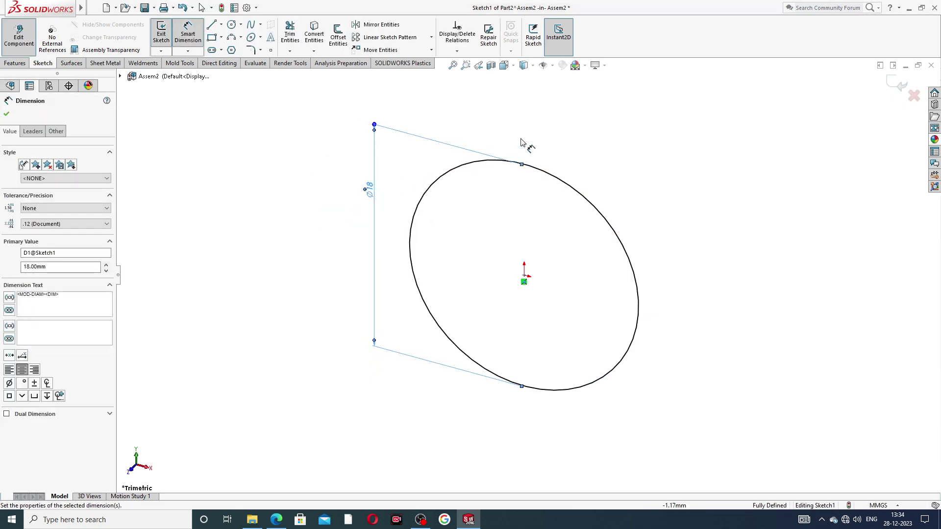
click(536, 137)
right_click(203, 99)
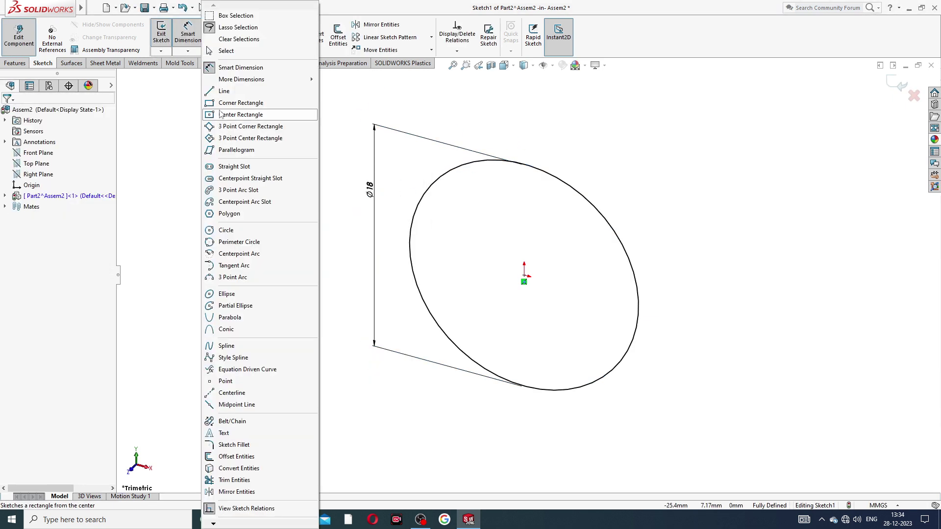
click(226, 50)
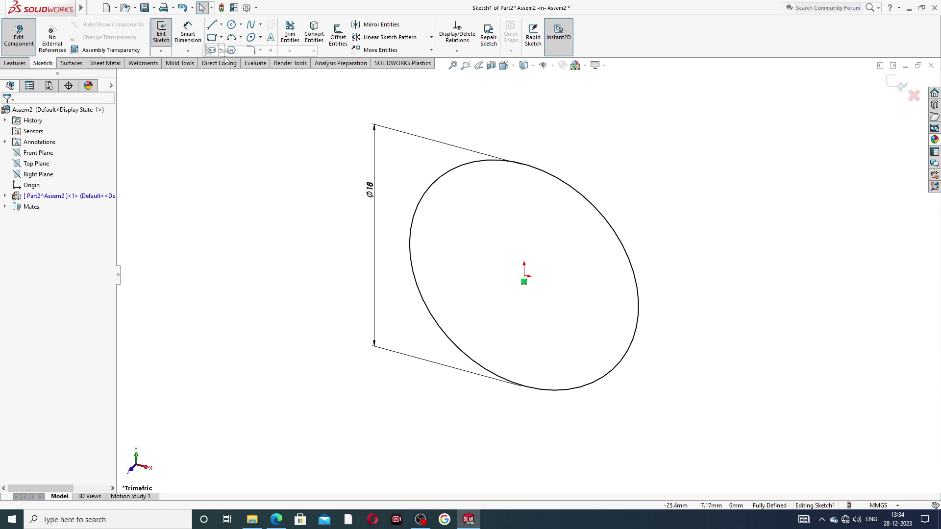
Step: Extrude the 18 mm circle to a blind depth of 53 mm to form the shaft
click(15, 63)
click(166, 34)
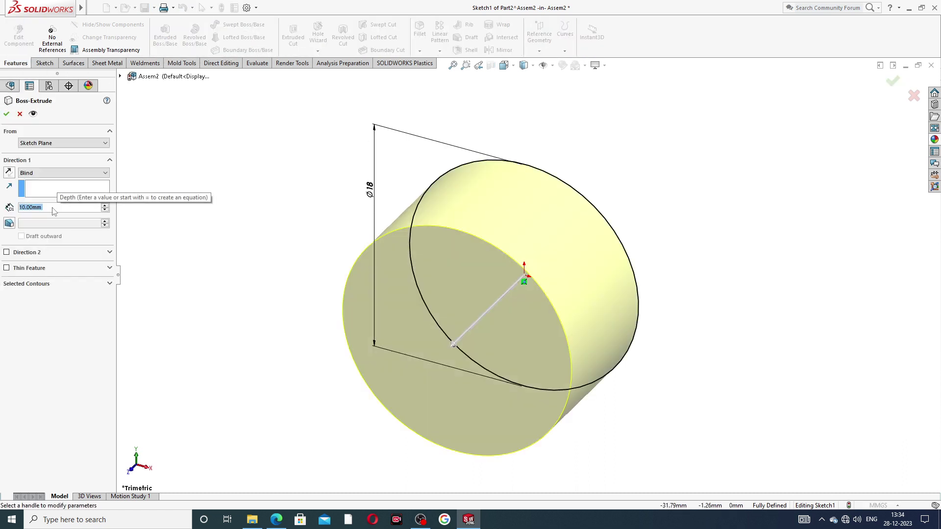
text(53)
key(Return)
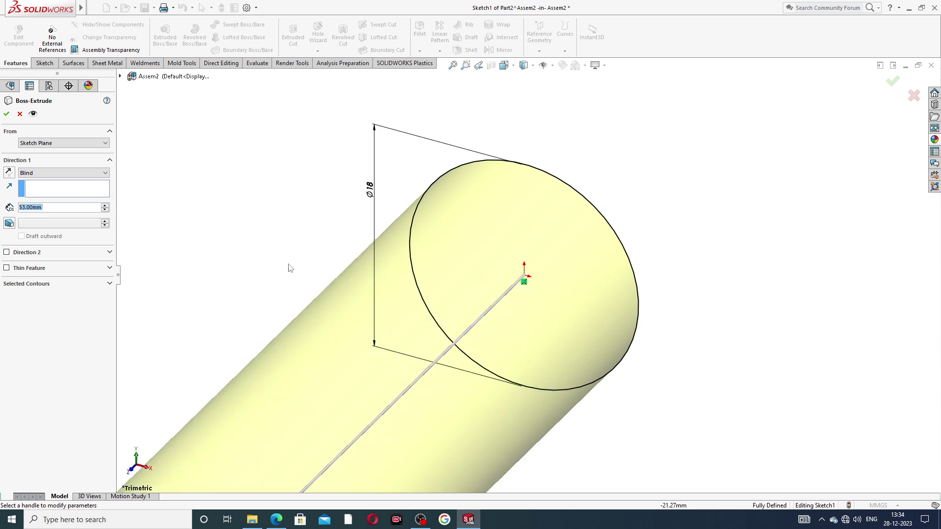
middle_drag(472, 292, 469, 261)
scroll(458, 306, down, 4)
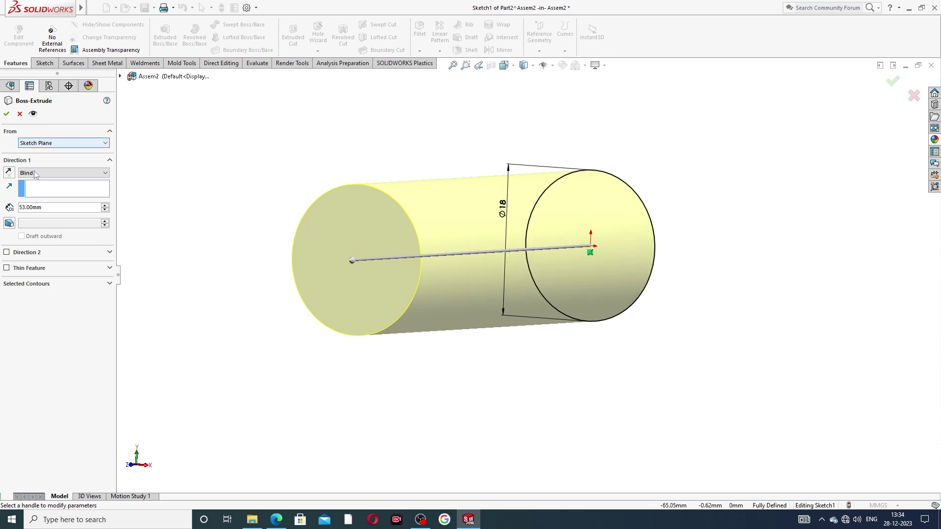
click(6, 115)
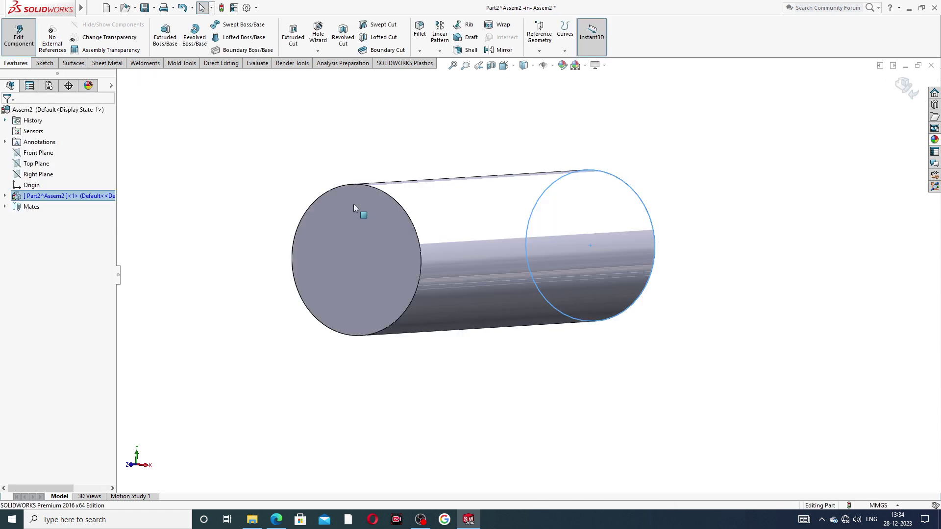
click(310, 136)
middle_drag(519, 193, 491, 222)
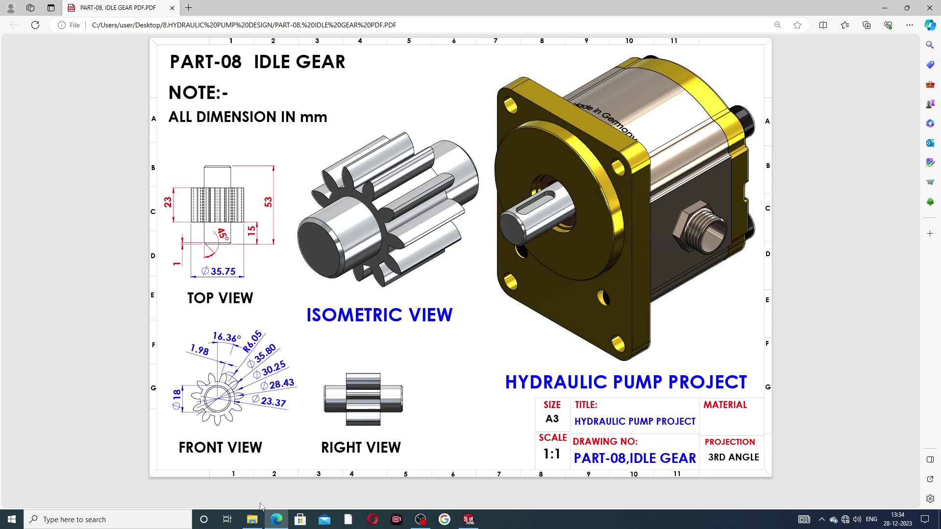
Step: With the idle gear drawing checked, chamfer both ends of the shaft 1 mm at 45° and exit part editing in SOLIDWORKS
click(277, 519)
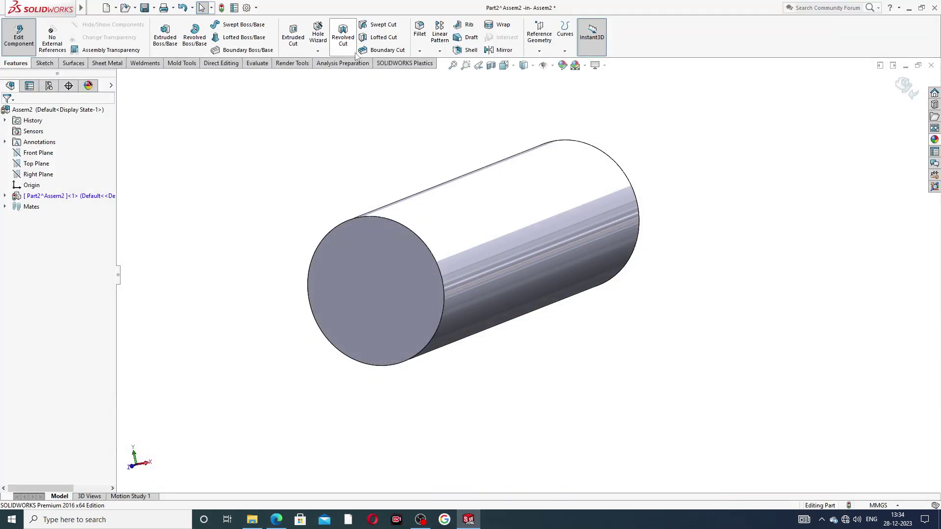
click(420, 51)
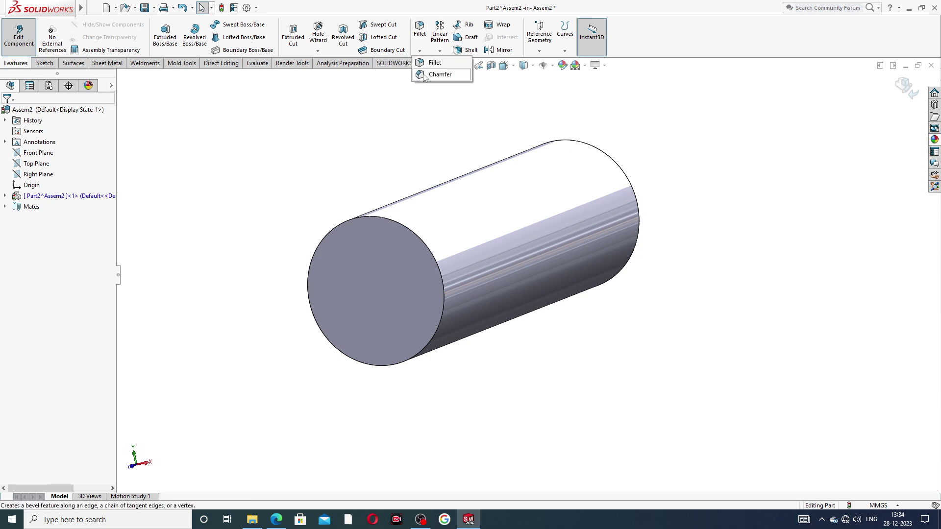
click(424, 75)
text(1)
key(Return)
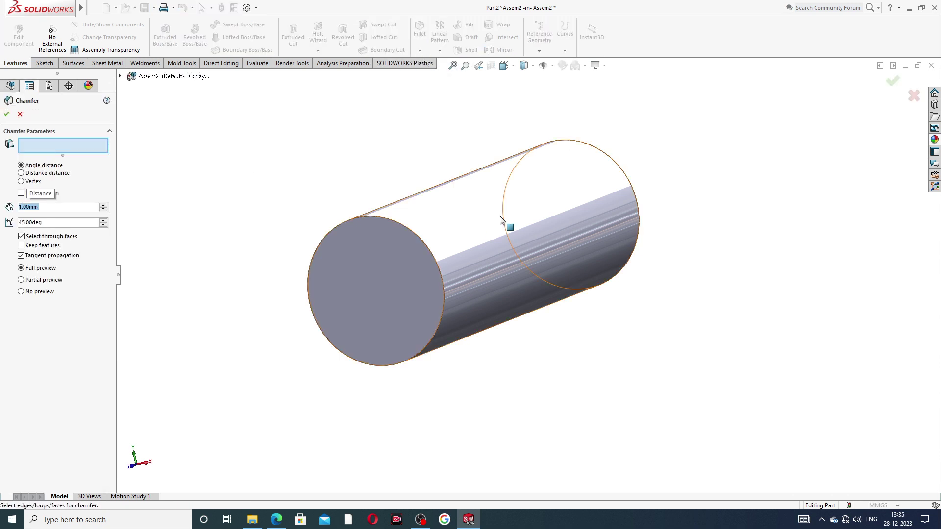
click(455, 211)
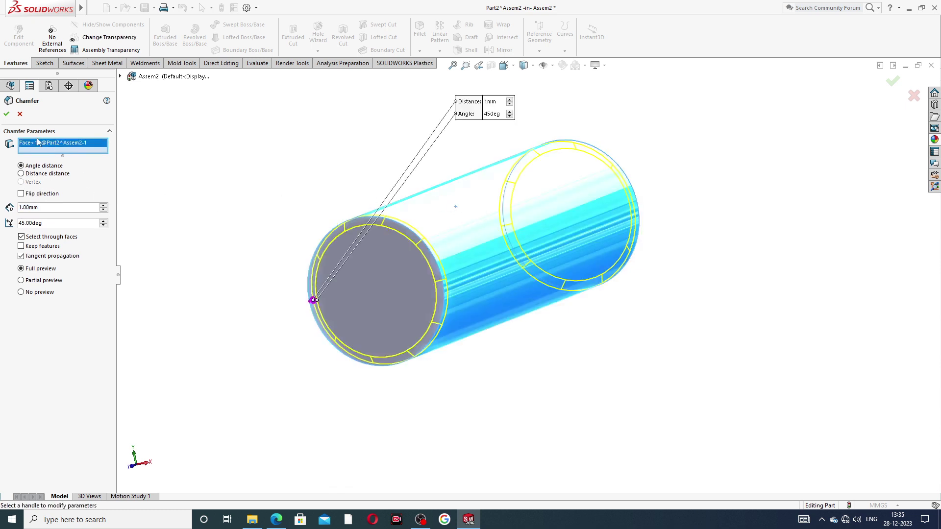
click(6, 115)
middle_drag(481, 204, 442, 208)
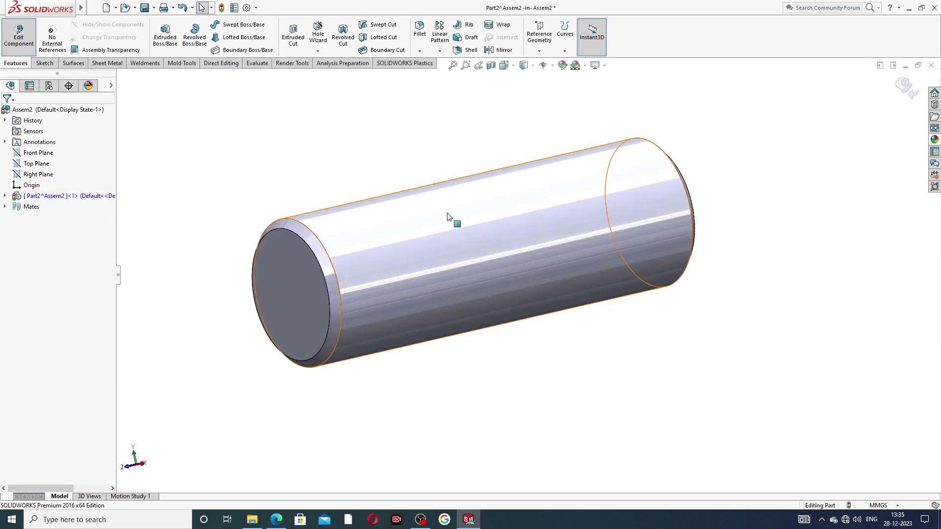
scroll(496, 236, up, 2)
middle_drag(496, 236, 444, 291)
scroll(444, 291, down, 1)
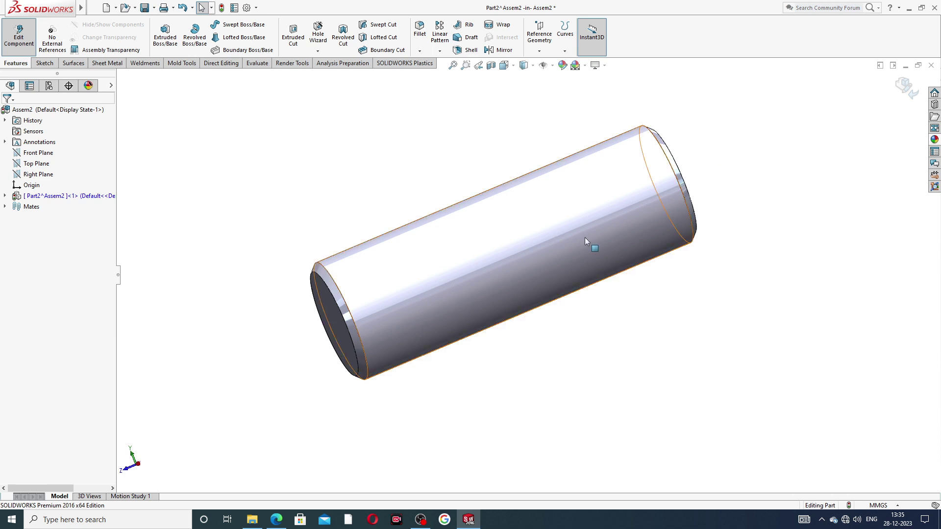
click(906, 88)
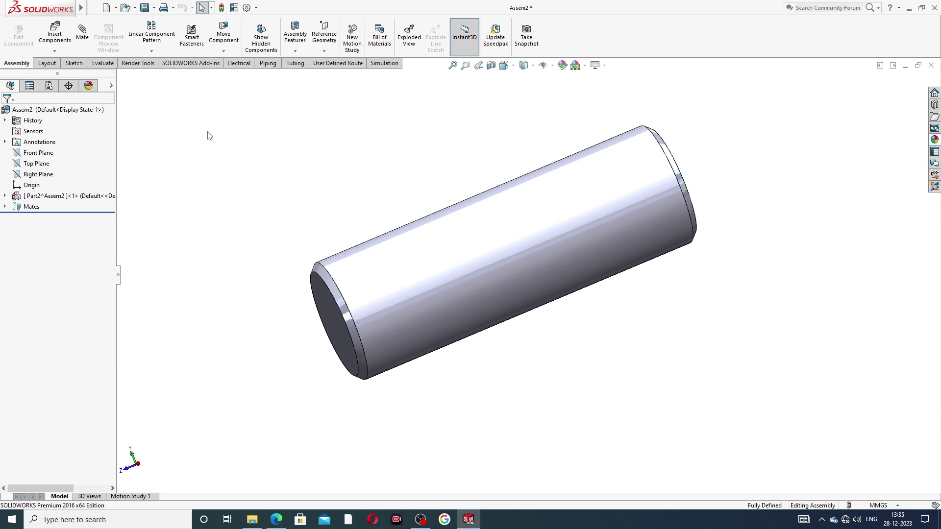
click(54, 51)
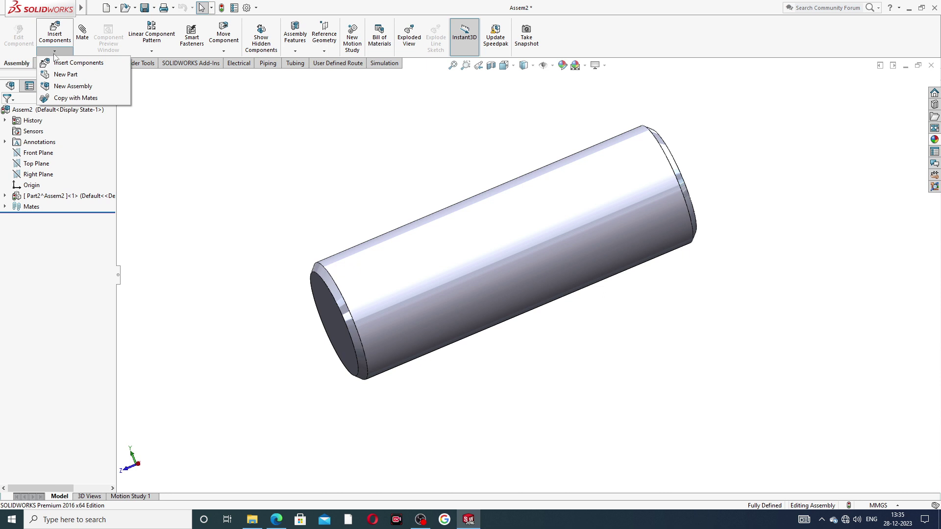
click(66, 74)
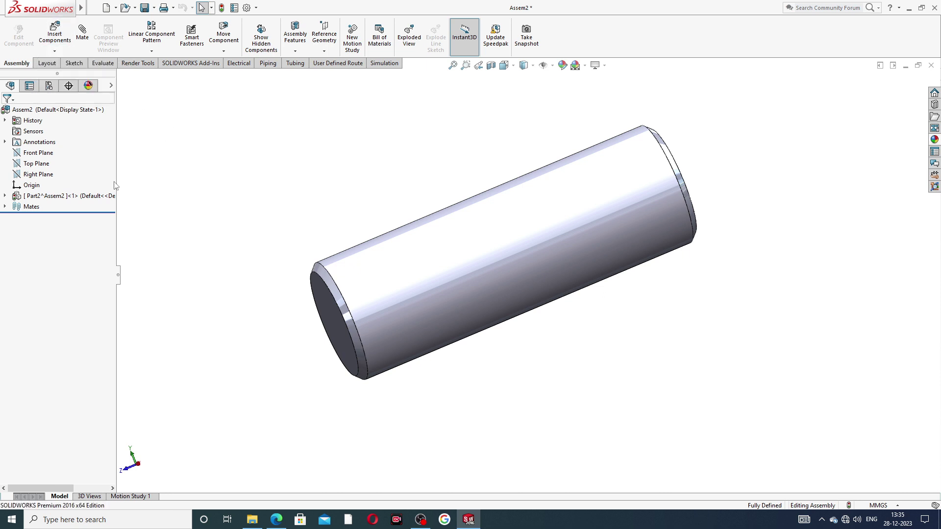
click(56, 198)
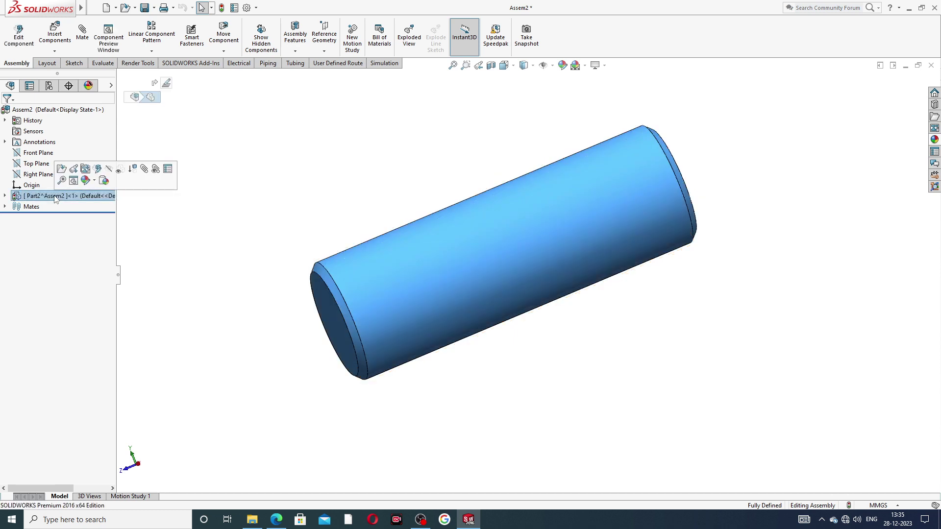
click(98, 170)
middle_drag(613, 223, 570, 197)
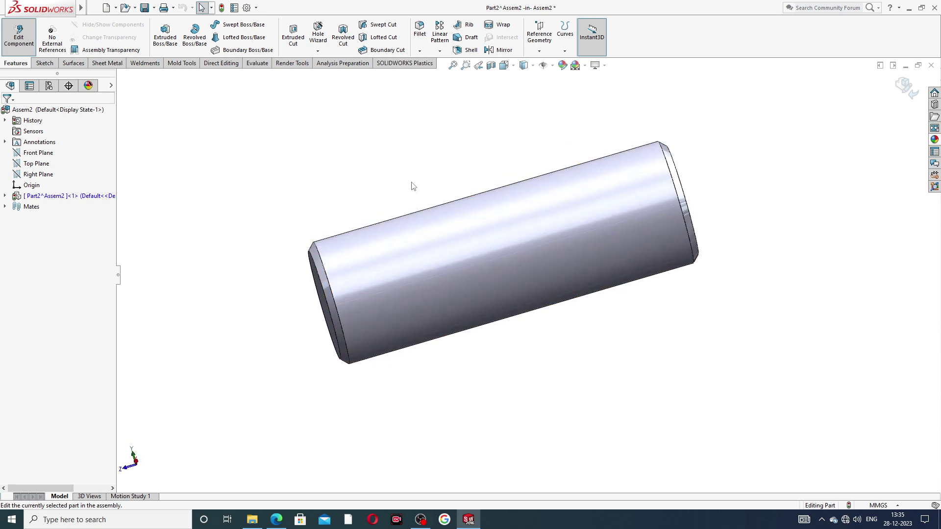
click(45, 63)
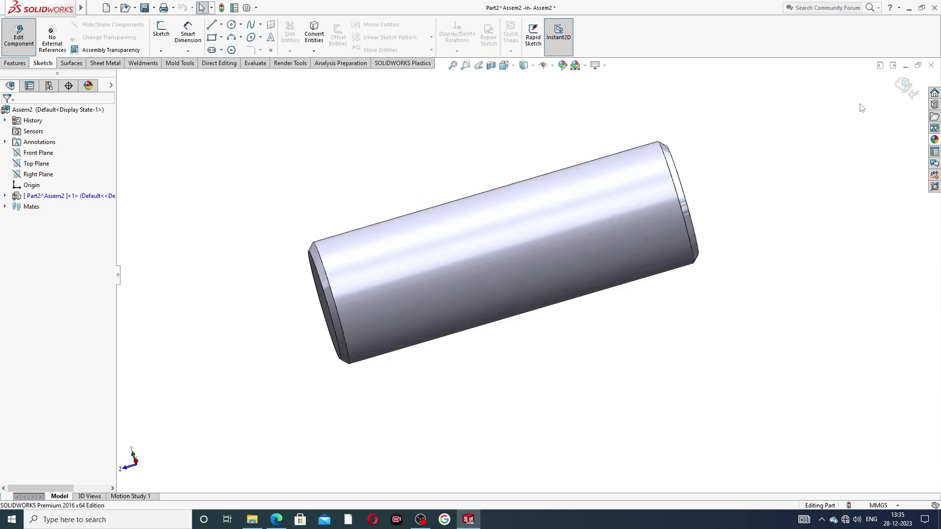
click(907, 89)
Step: Apply the polished nickel metal appearance to the shaft
click(935, 139)
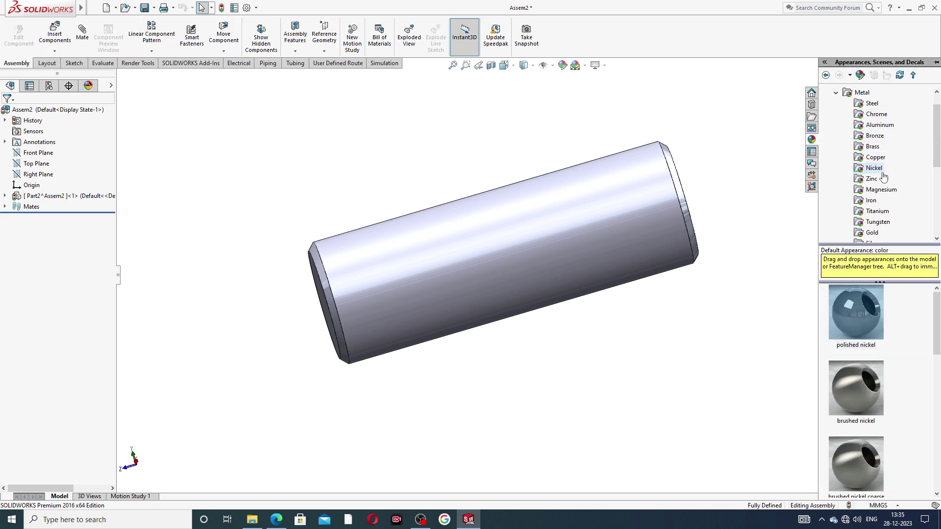
double_click(862, 313)
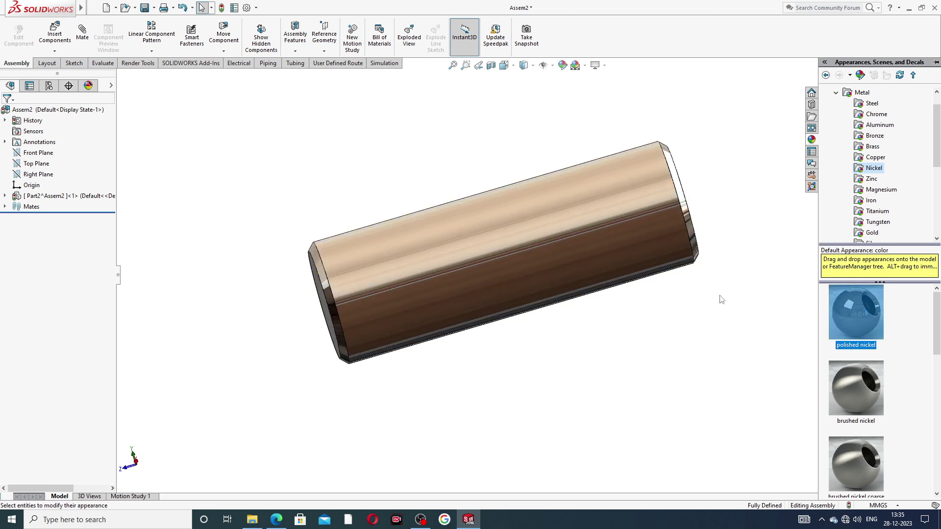
click(934, 140)
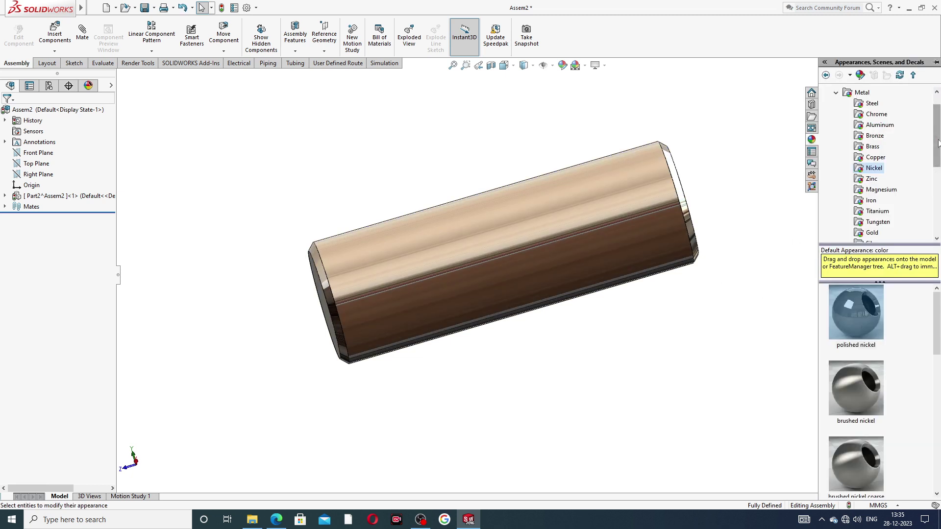
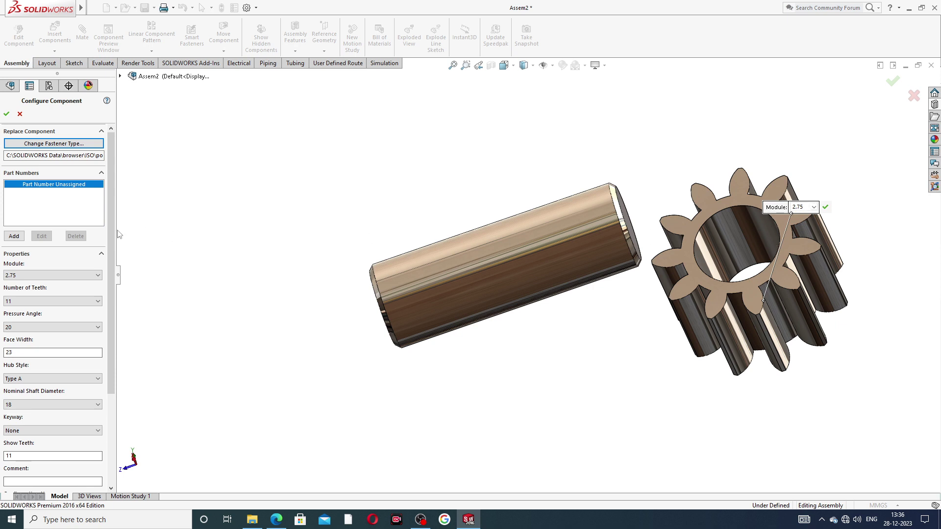
Step: Accept the spur gear with module 2.75, 11 teeth, pressure angle 20, face width 23, Type A hub, shaft diameter 18 and no keyway, without further copies
drag(111, 227, 118, 273)
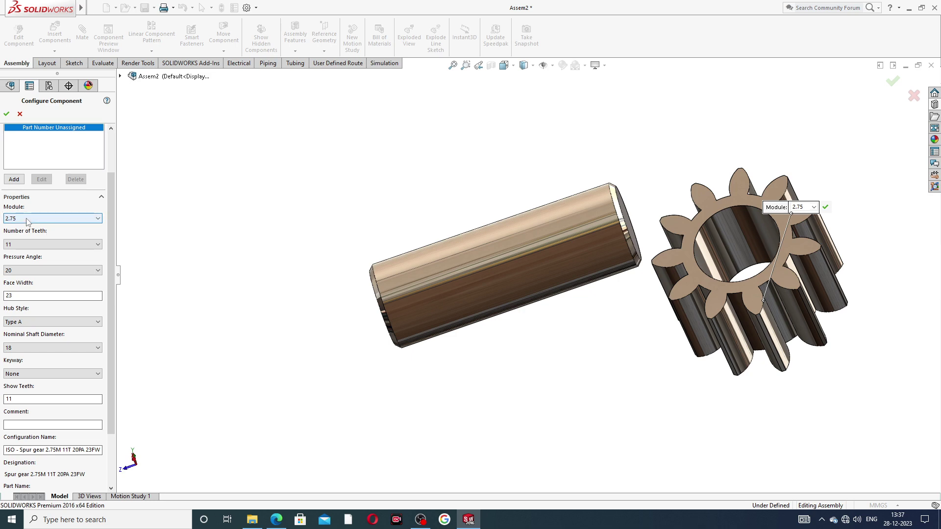
click(813, 207)
click(812, 207)
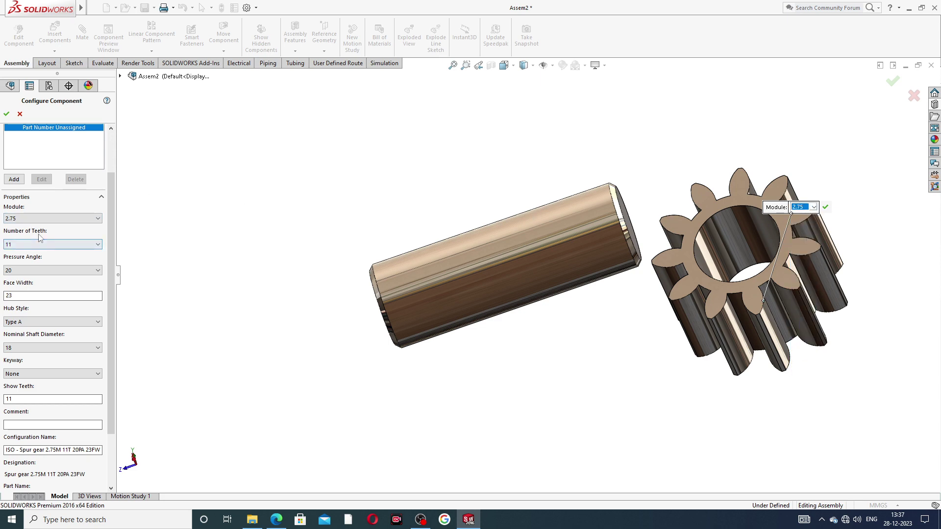
drag(110, 262, 113, 289)
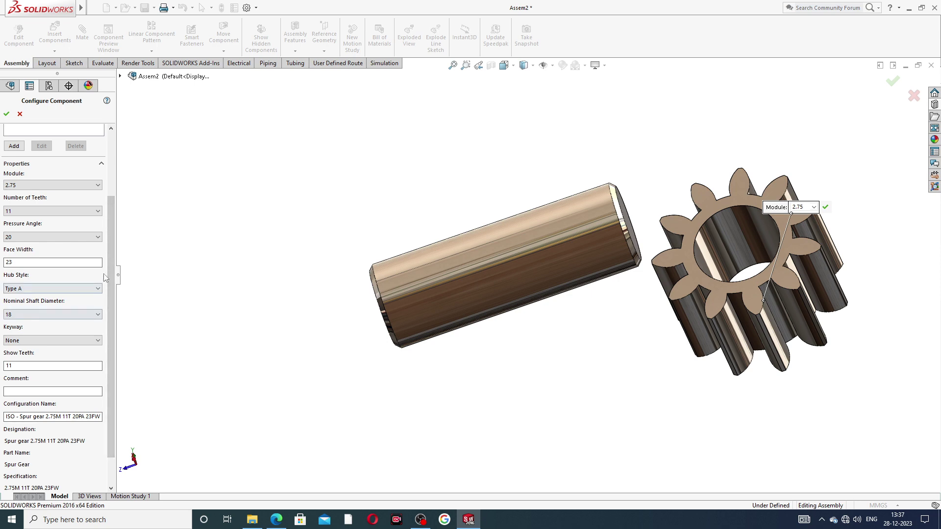
drag(107, 267, 112, 297)
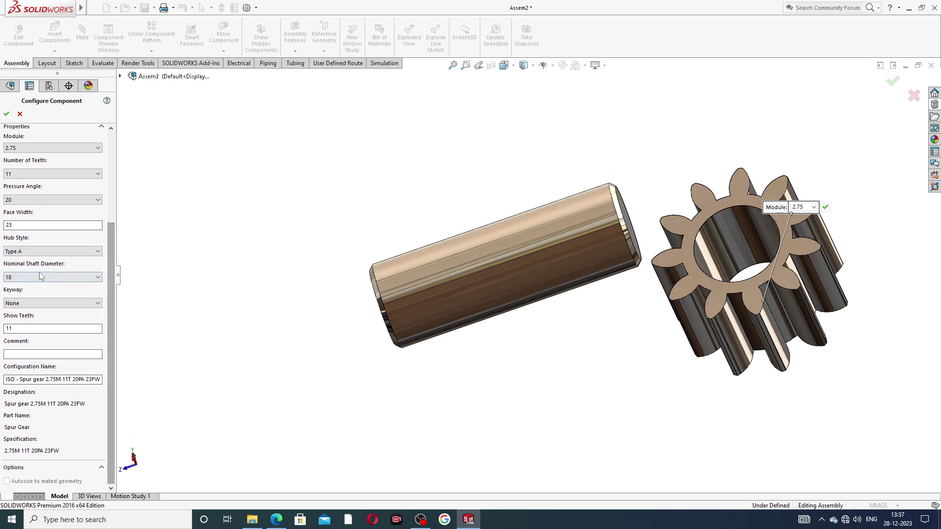
click(35, 254)
click(36, 255)
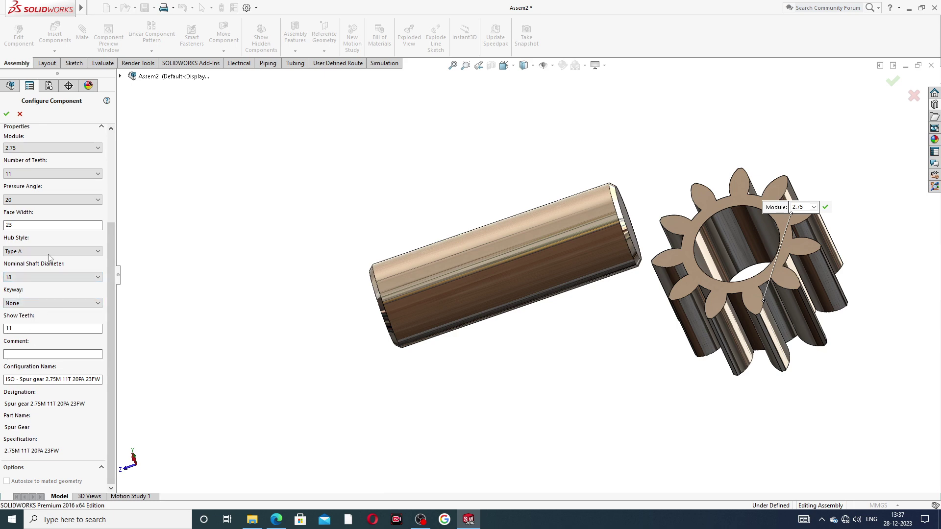
drag(112, 390, 109, 289)
click(7, 114)
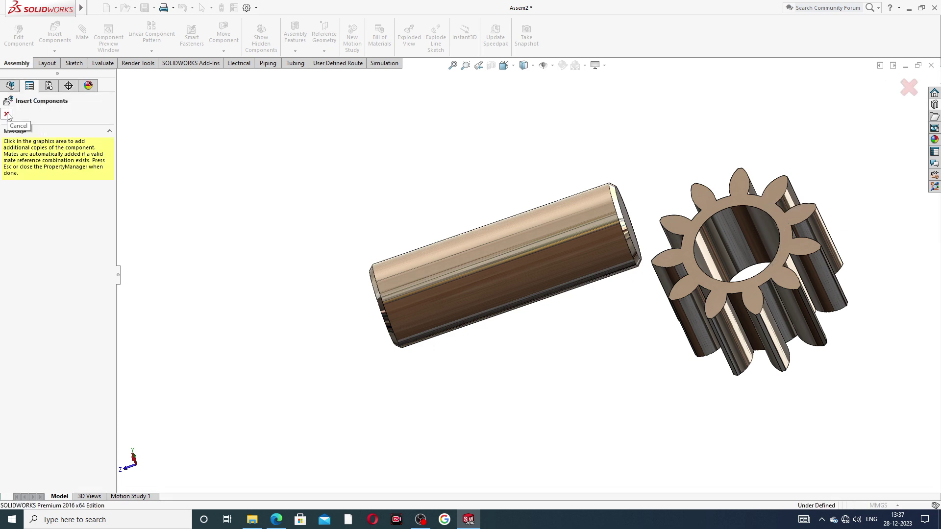
click(7, 114)
Step: Move the spur gear clear of the shaft, up and away from its chamfered end
key(f)
middle_drag(694, 230, 658, 271)
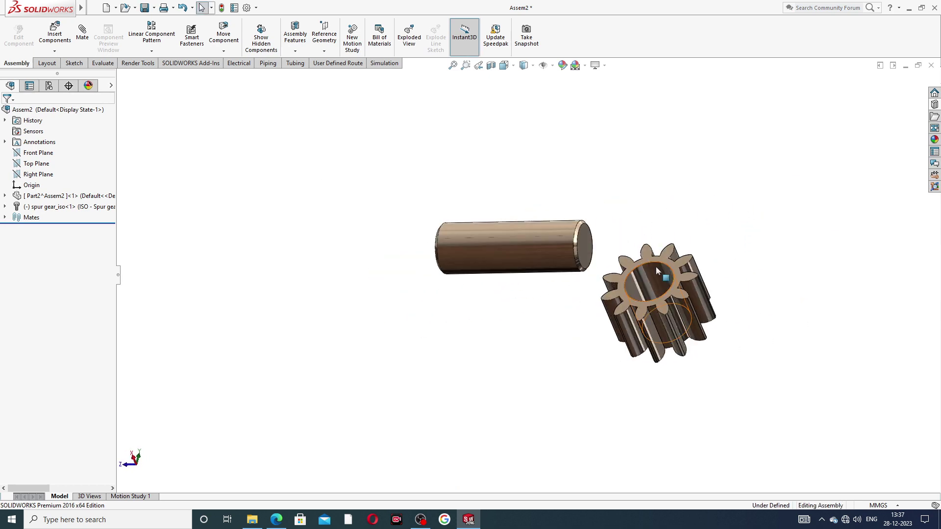
drag(663, 259, 734, 173)
click(629, 175)
middle_drag(529, 242, 568, 257)
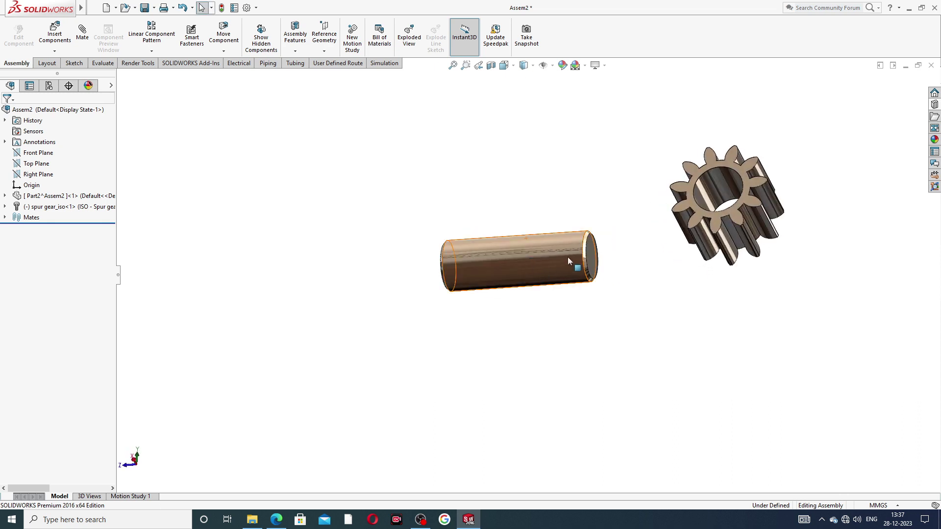
scroll(569, 257, down, 3)
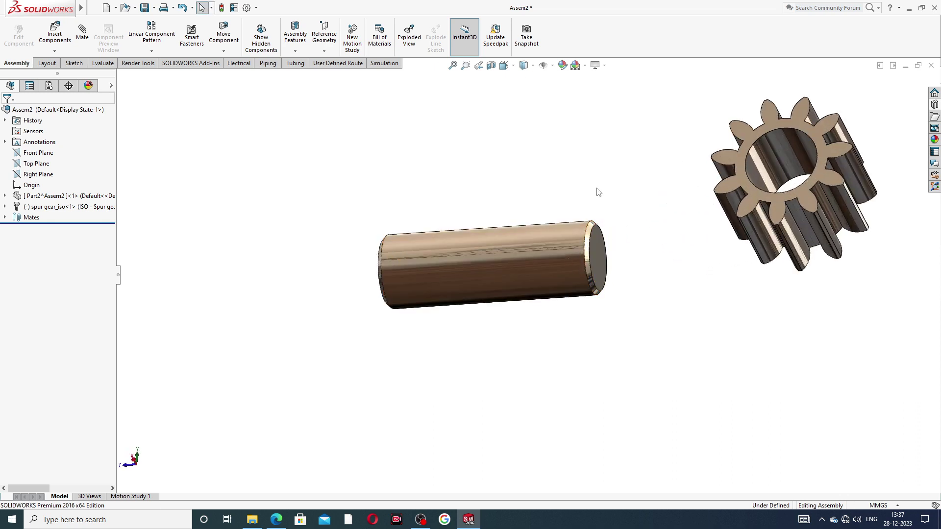
Step: Mate the spur gear's bore concentric with the shaft's cylindrical face, flipping the mate alignment, and slide the gear onto the shaft
click(786, 146)
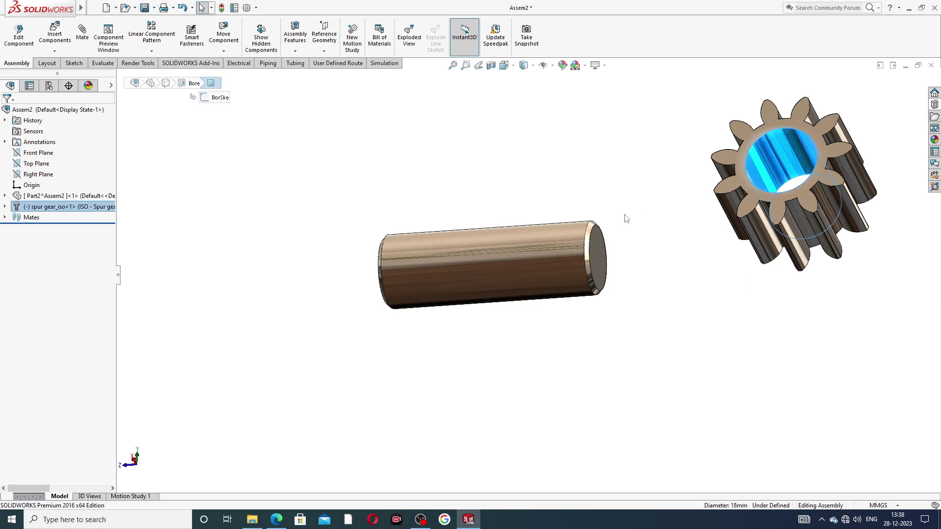
click(793, 143)
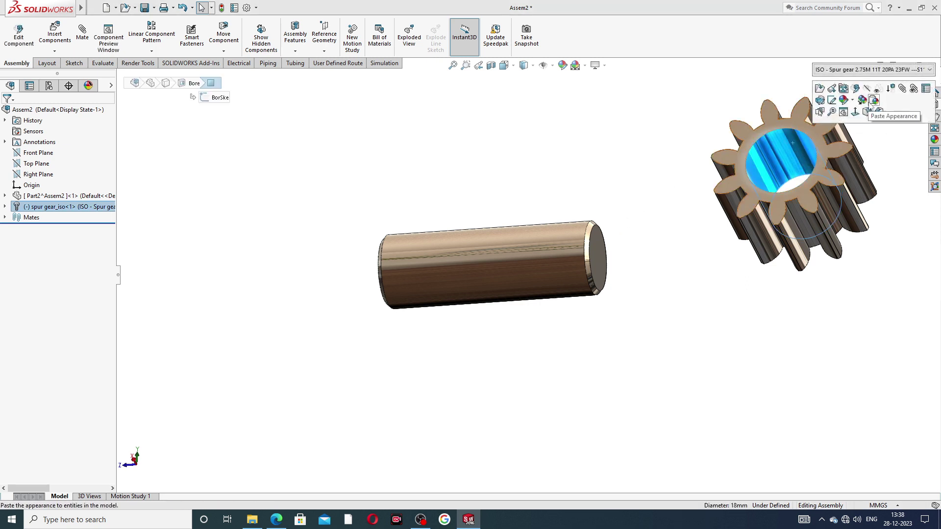
click(903, 89)
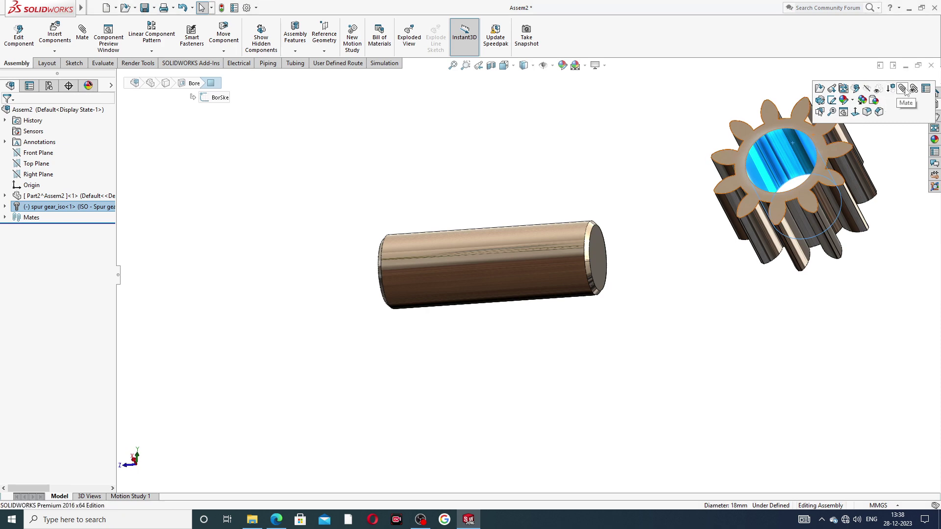
click(526, 241)
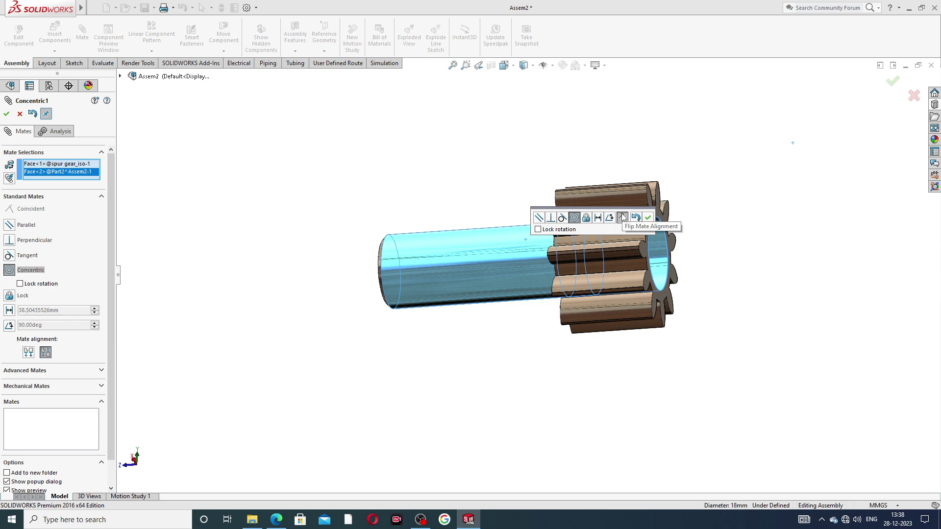
click(623, 217)
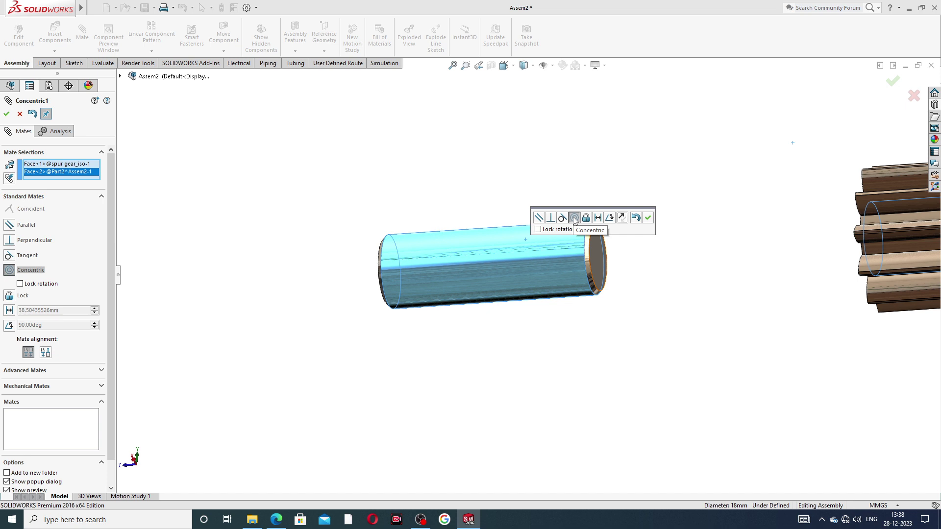
click(649, 218)
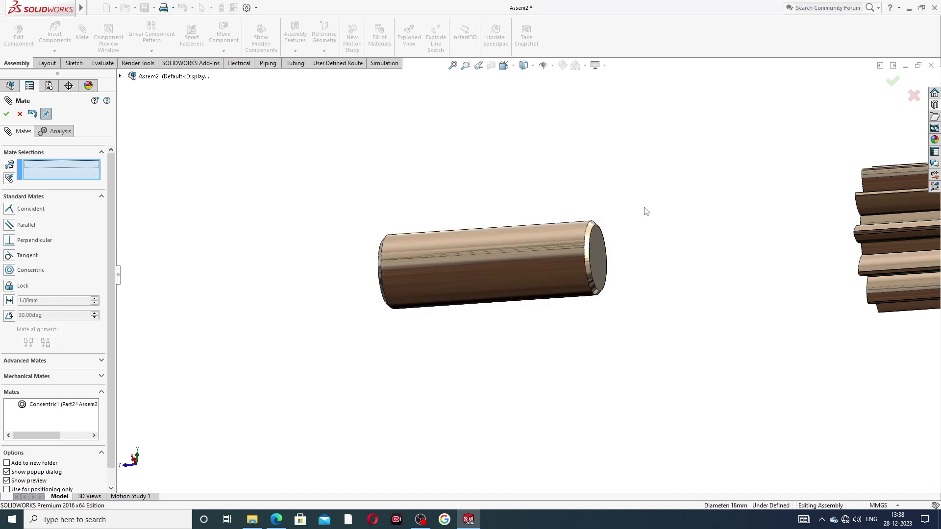
drag(892, 184, 488, 242)
Step: After checking the idle gear drawing in Edge, add a 15 mm distance mate with flipped dimension between the shaft's end face and the gear's near face
middle_drag(486, 253, 294, 223)
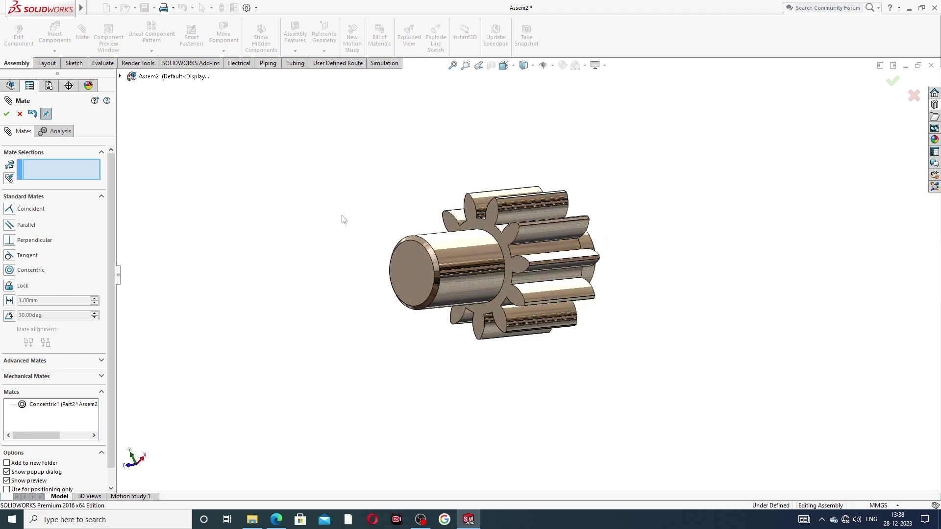
scroll(473, 298, down, 3)
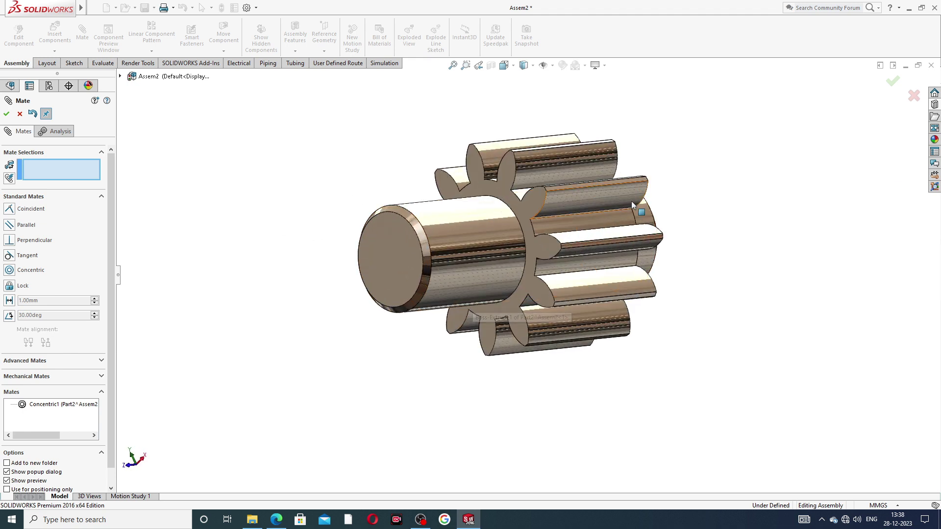
click(400, 234)
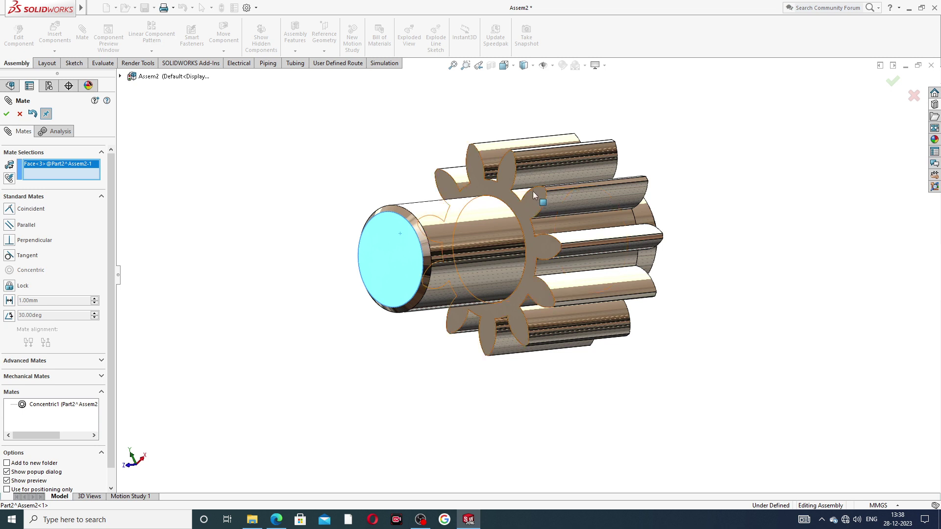
click(501, 187)
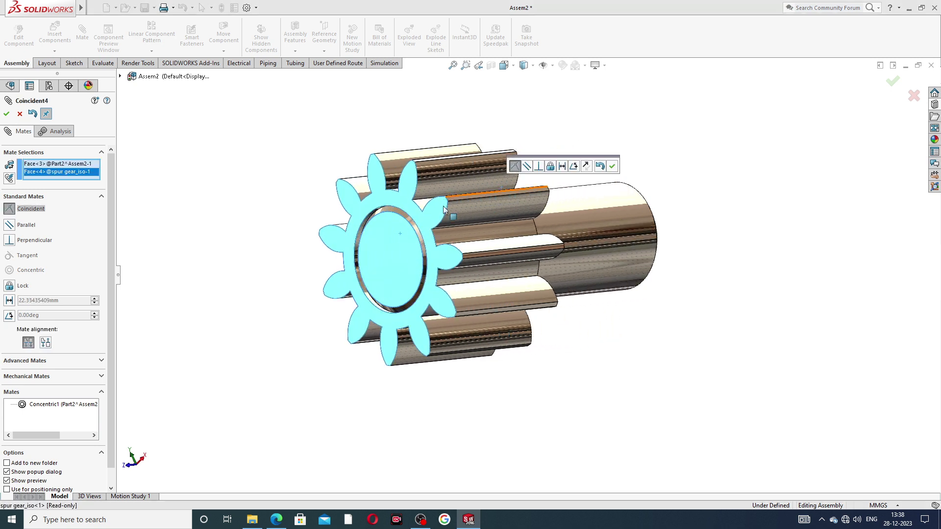
click(562, 167)
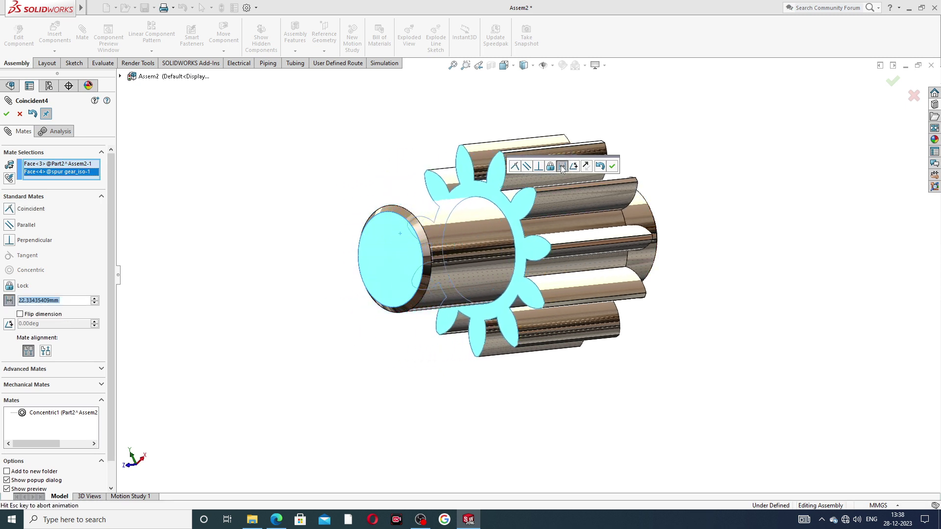
click(277, 520)
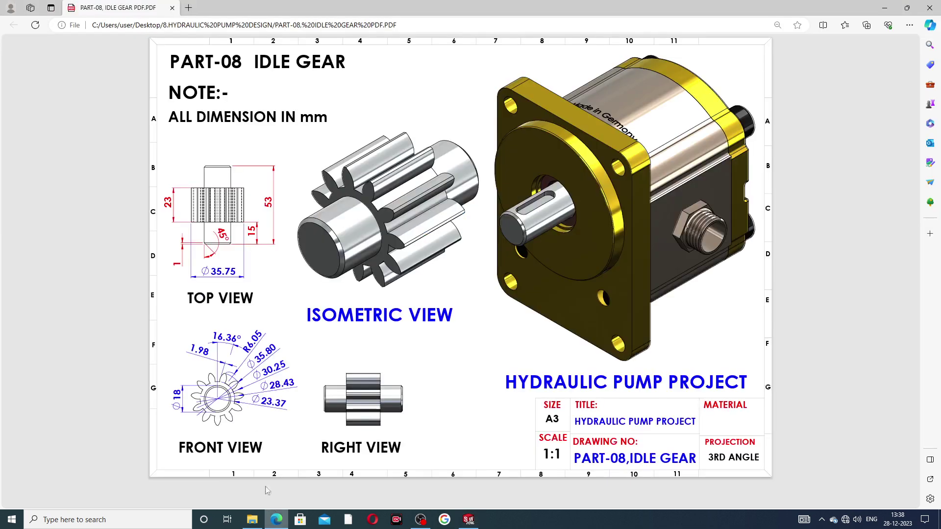
click(274, 518)
text(1)
key(Return)
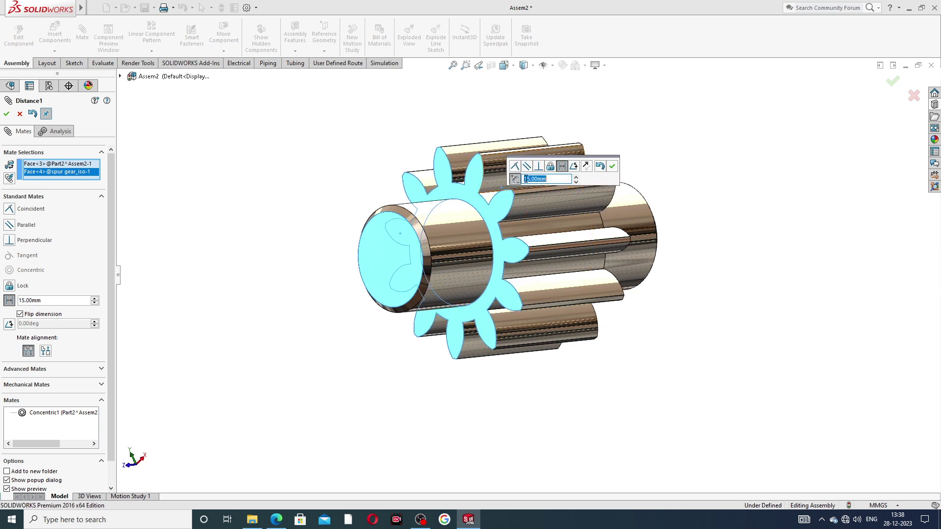
click(613, 166)
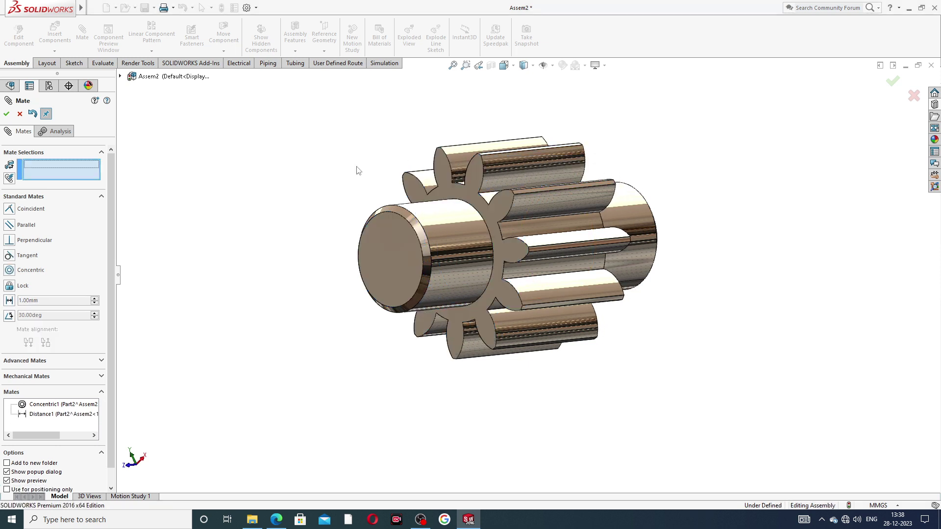
click(6, 114)
Step: Turn the spur gear about the shaft axis to test whether it can still rotate
middle_drag(588, 196, 562, 169)
middle_drag(451, 226, 463, 266)
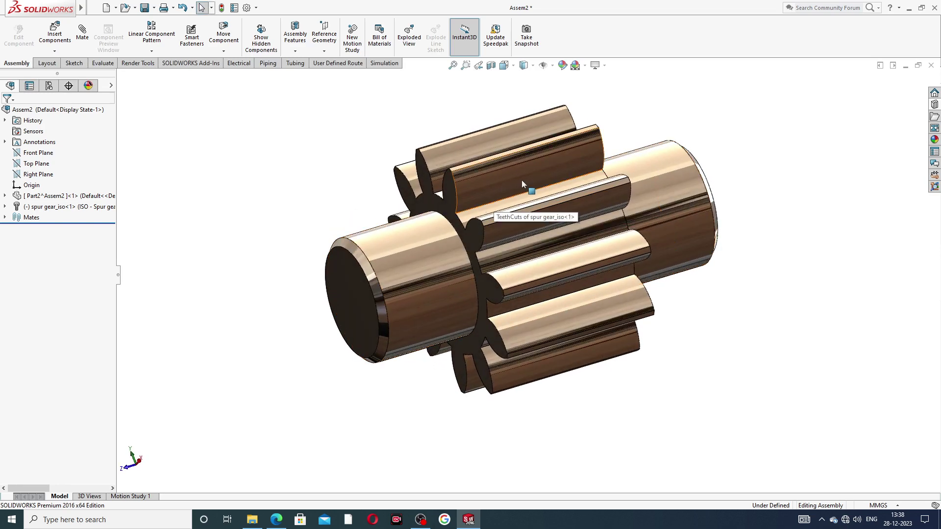
scroll(522, 196, up, 3)
drag(523, 210, 548, 202)
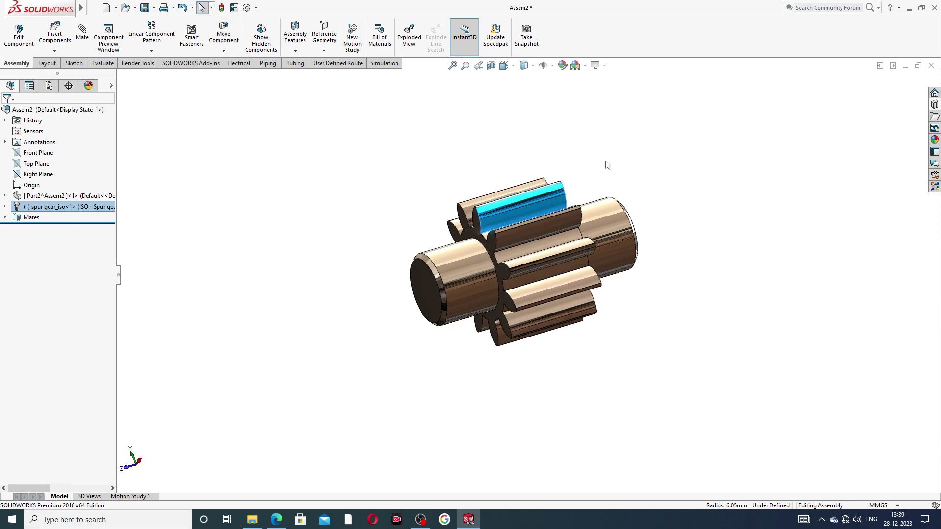
key(Escape)
scroll(527, 241, down, 2)
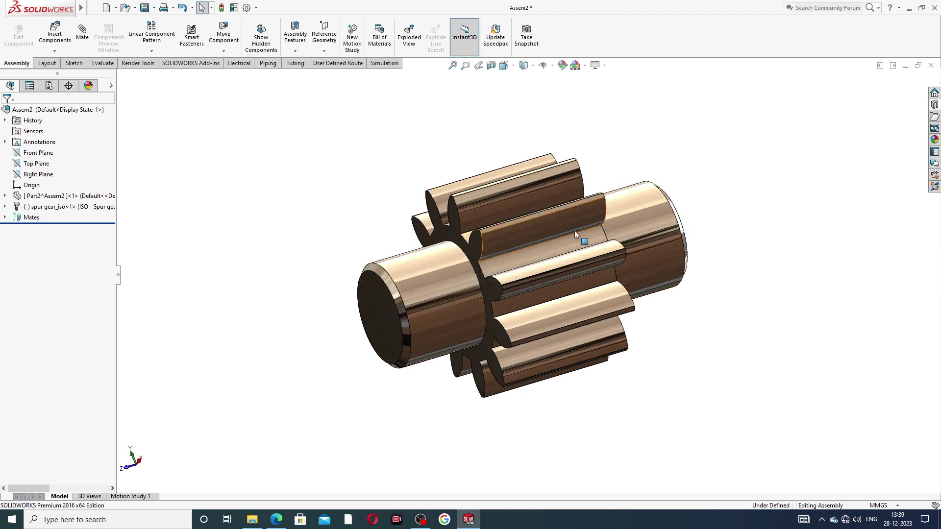
middle_drag(572, 223, 505, 245)
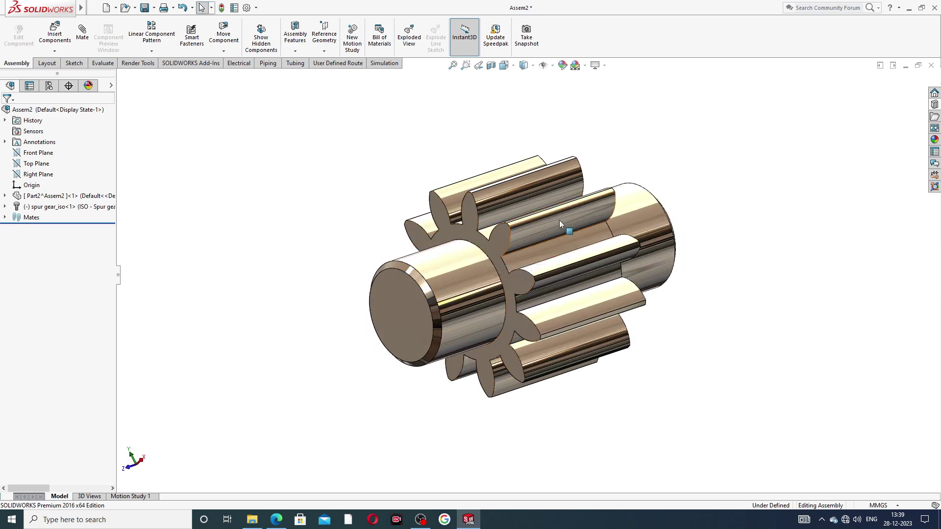
drag(570, 240, 571, 140)
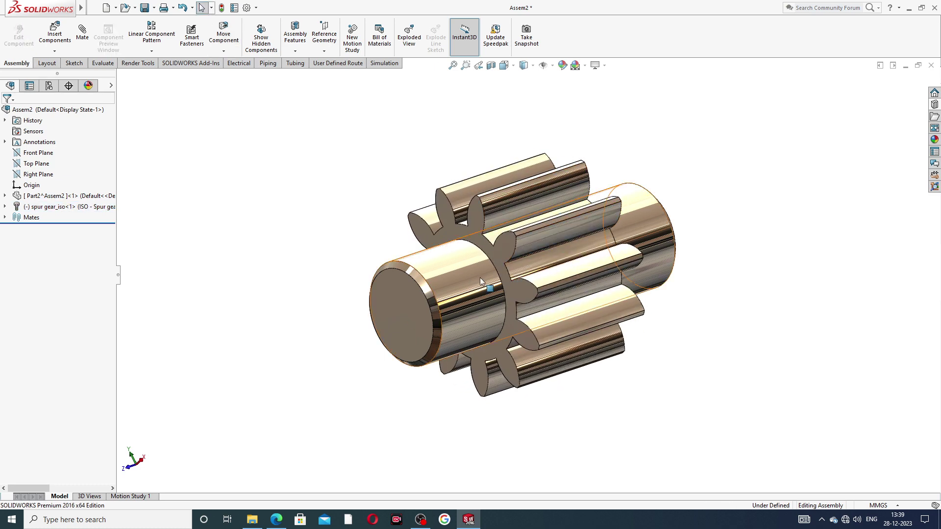
mouse_move(481, 279)
middle_down()
mouse_move(444, 243)
mouse_move(479, 290)
middle_up()
scroll(479, 289, down, 1)
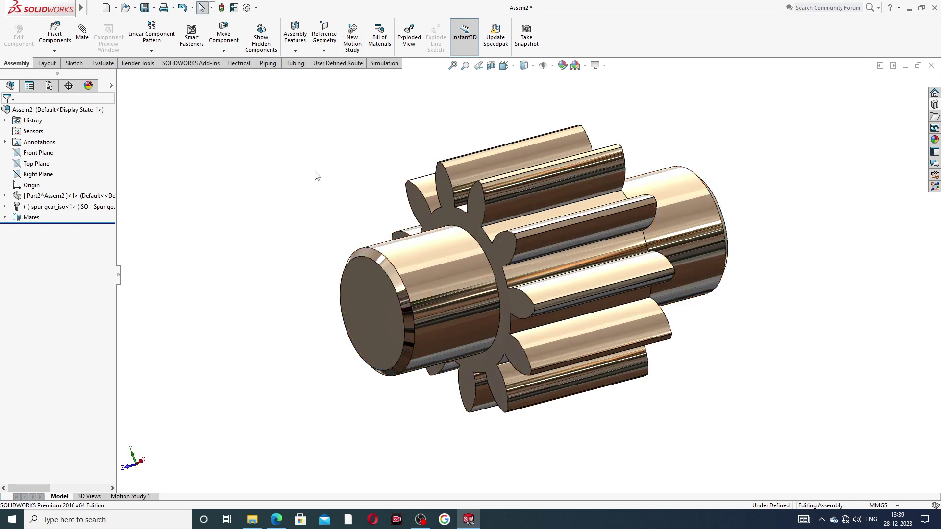
Step: Add a coincident mate between the shaft part's Top Plane and the spur gear's Plane2
click(5, 197)
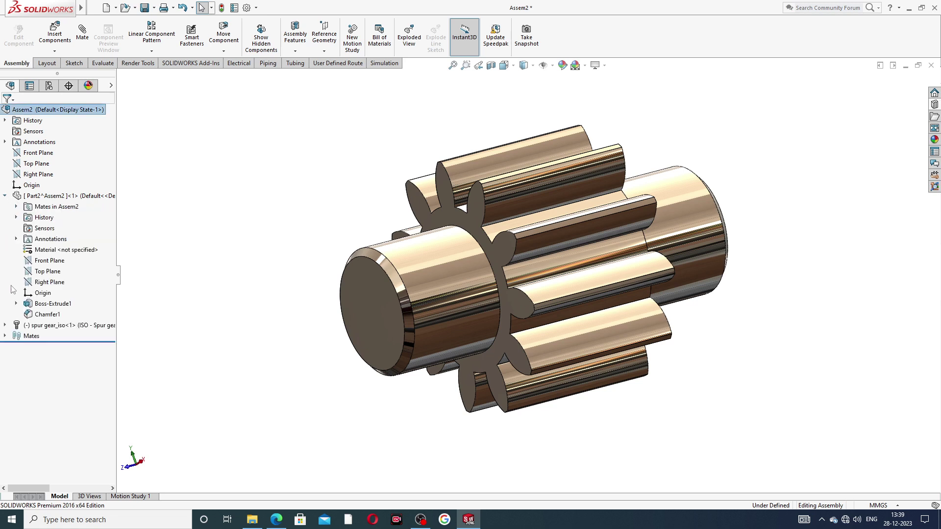
click(5, 325)
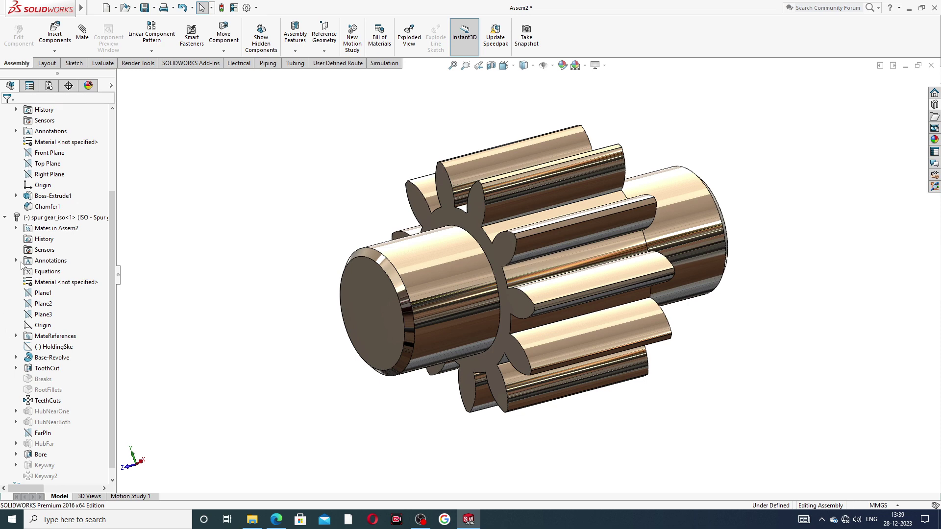
drag(111, 207, 111, 181)
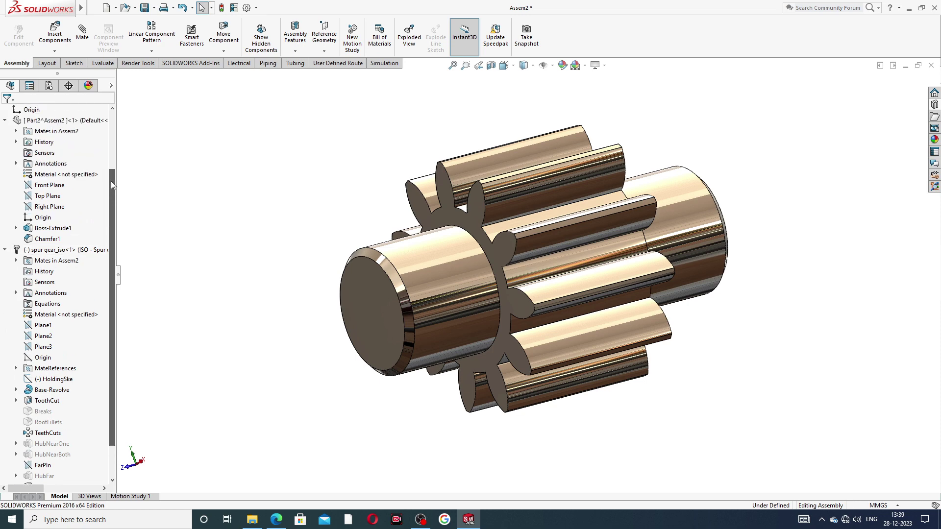
click(50, 196)
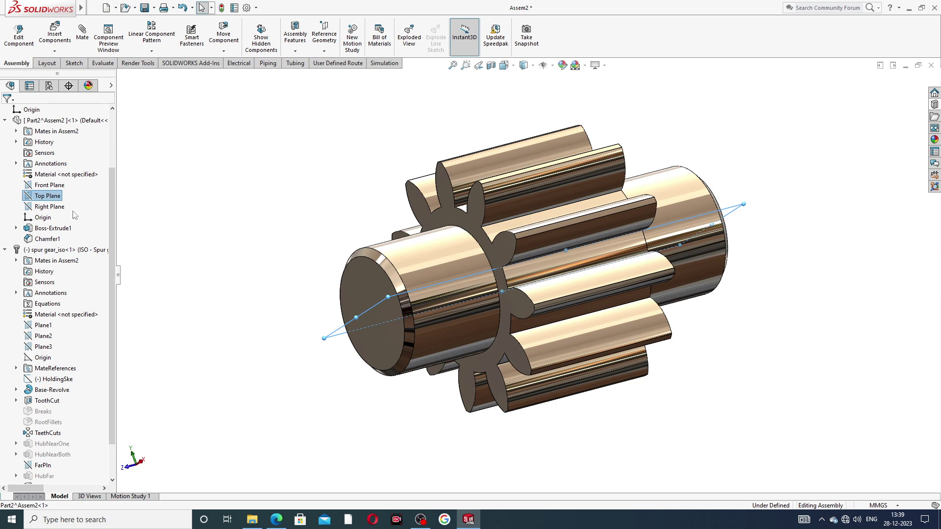
ctrl+click(49, 338)
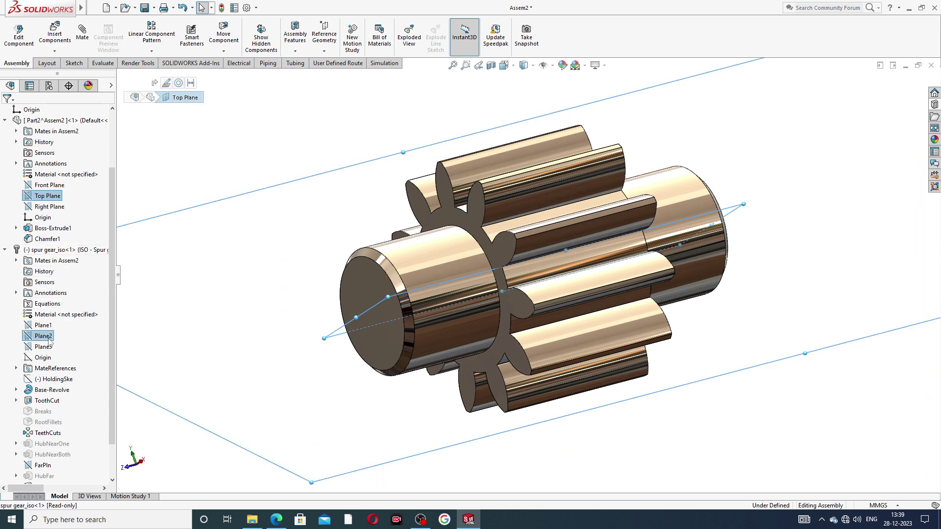
click(83, 33)
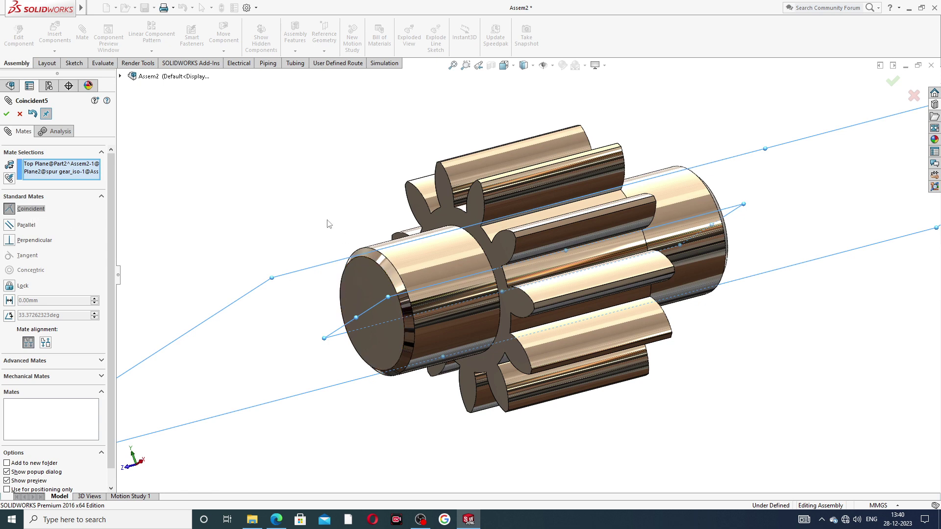
click(7, 114)
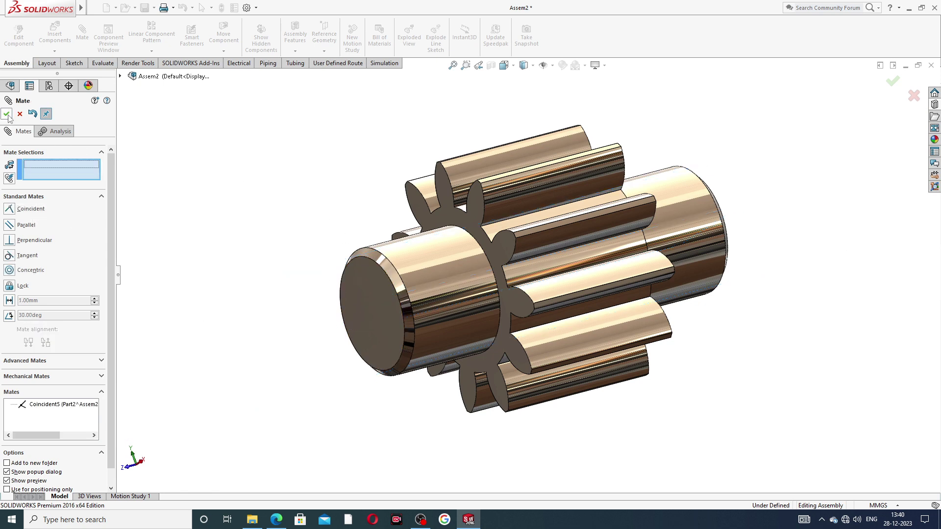
click(7, 114)
Step: Try to turn the spur gear on the shaft to test the coincident plane mate
middle_drag(694, 151, 579, 163)
mouse_move(579, 163)
mouse_down()
mouse_move(605, 222)
mouse_move(575, 170)
mouse_up()
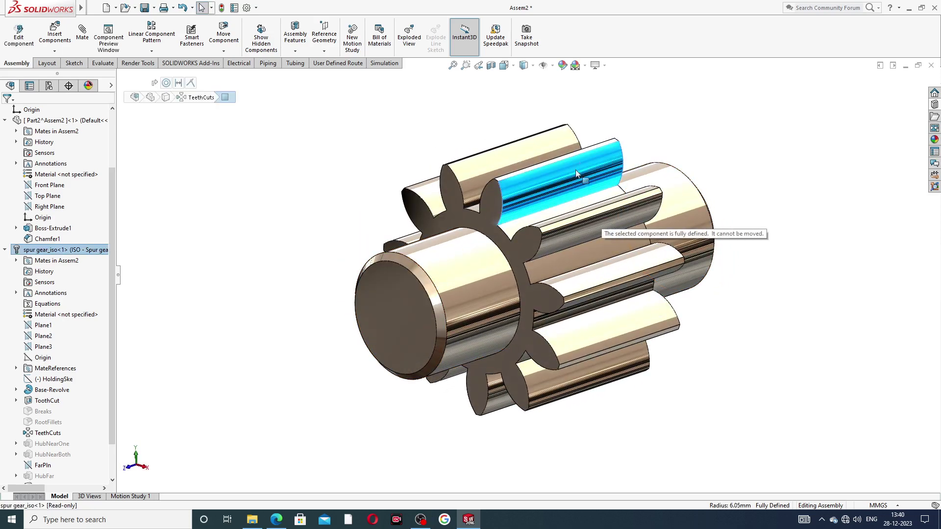
click(684, 151)
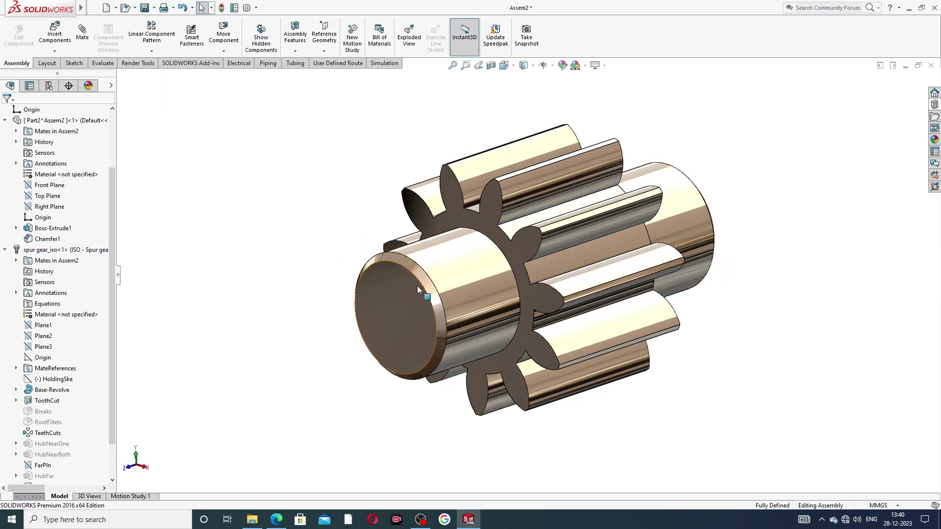
Step: Examine the assembled idle gear from both shaft ends and compare it with the PART-08 idle gear drawing in Edge
middle_drag(417, 286, 444, 226)
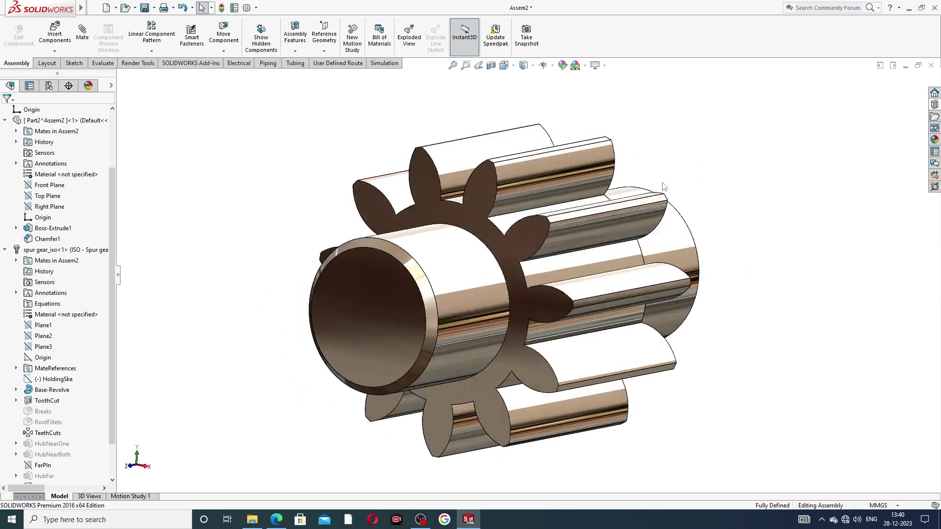
middle_drag(599, 157, 575, 255)
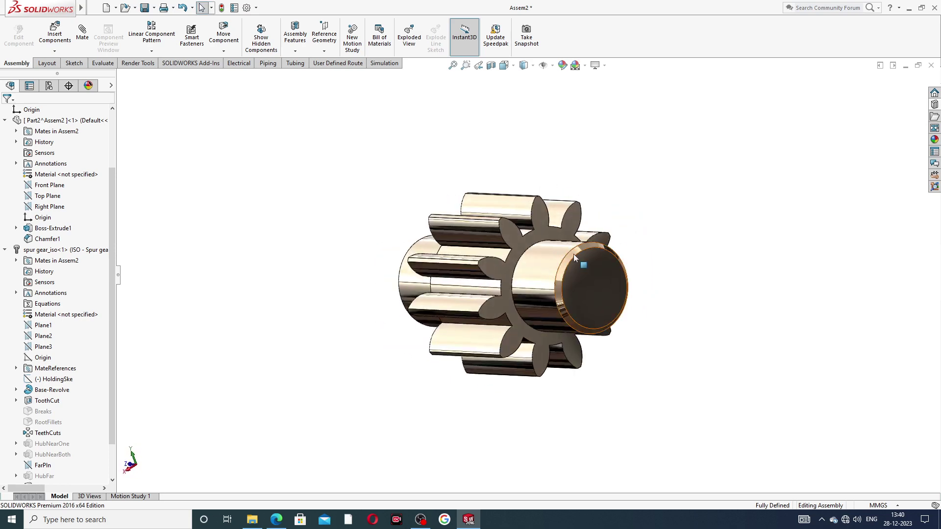
click(593, 271)
click(631, 193)
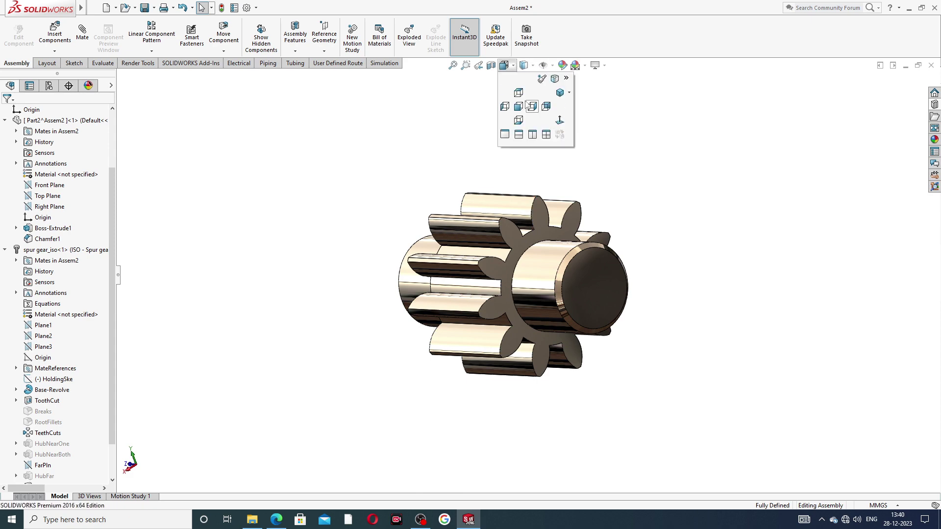
click(560, 120)
middle_drag(586, 250, 834, 155)
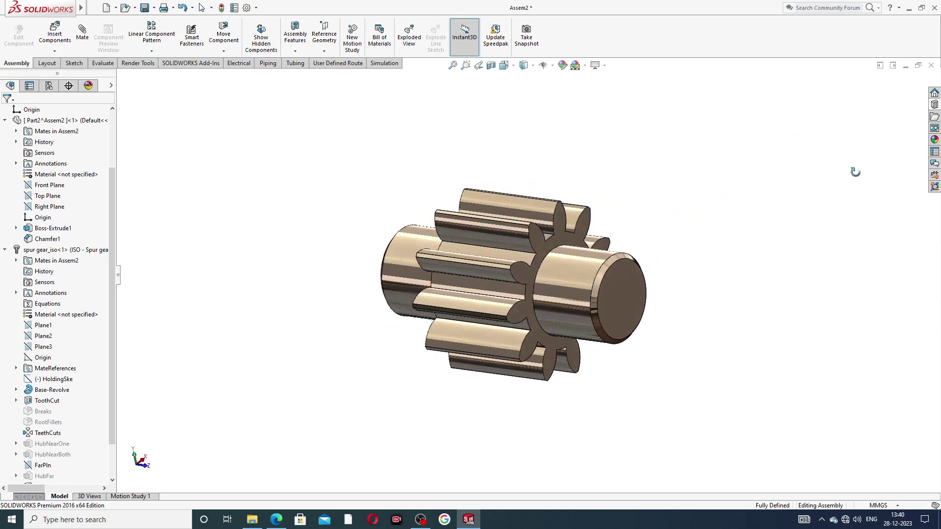
scroll(511, 337, down, 3)
middle_drag(678, 200, 675, 231)
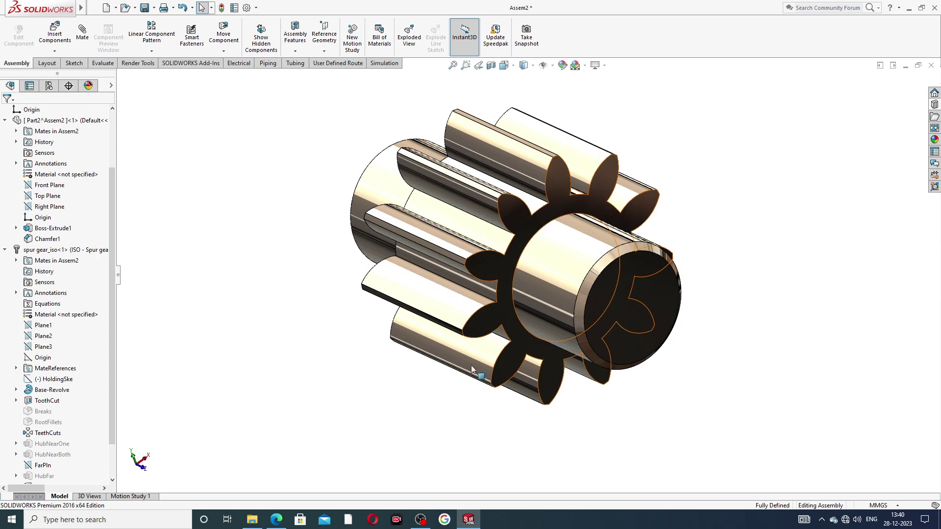
click(277, 520)
click(518, 526)
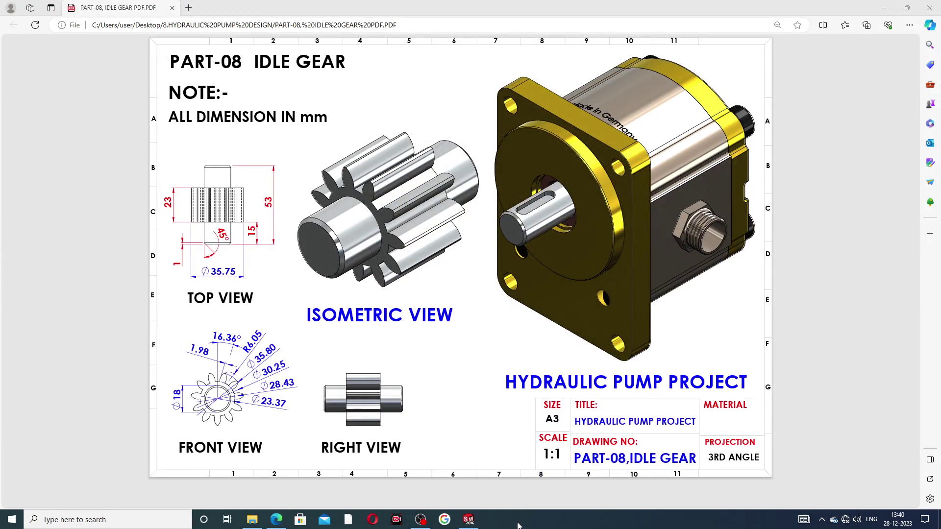